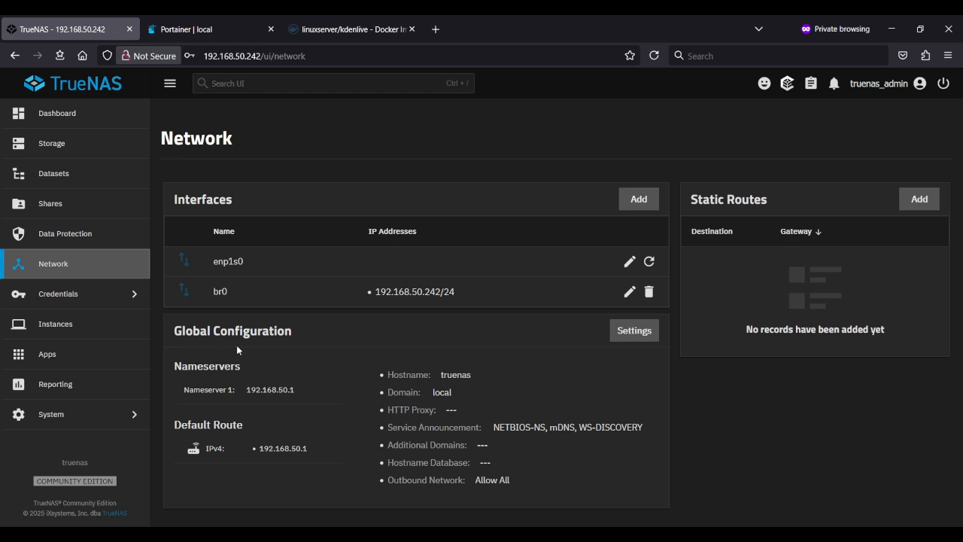
- Open the TrueNAS datasets and select the kdenlive dataset under docker to check its config child dataset
left_click(202, 30)
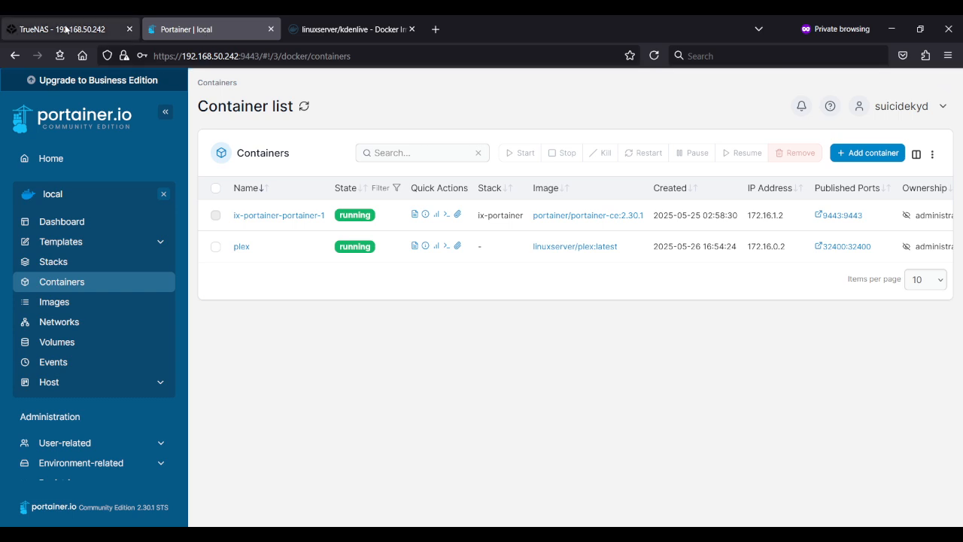
left_click(66, 29)
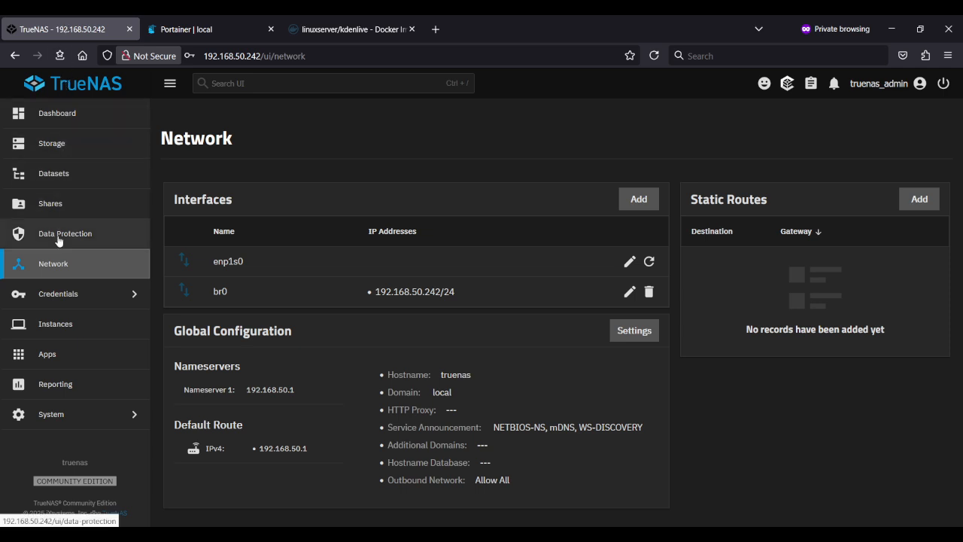
left_click(64, 177)
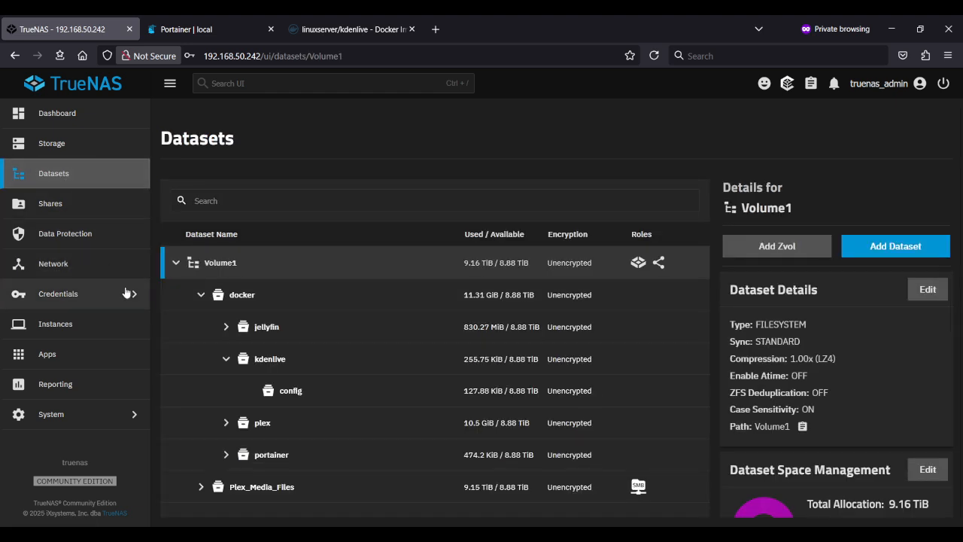
left_click(275, 357)
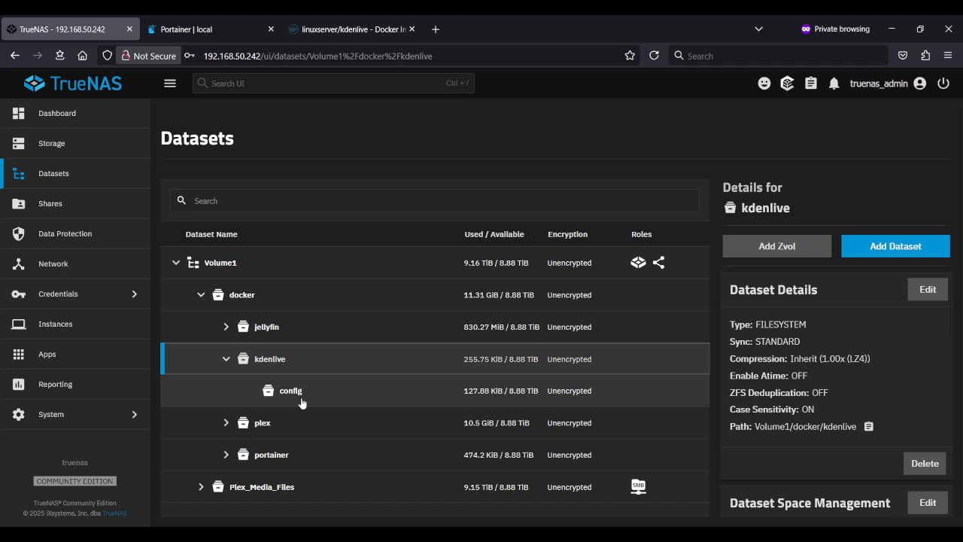
- Switch to Portainer and start a new container named kdenlive using the image linuxserver/kdenlive:latest
left_click(216, 34)
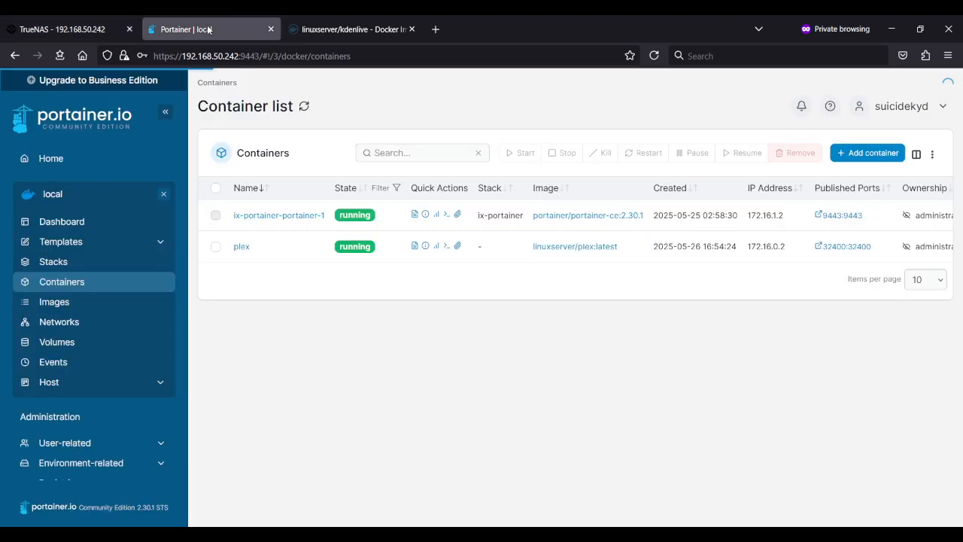
left_click(873, 153)
left_click(497, 152)
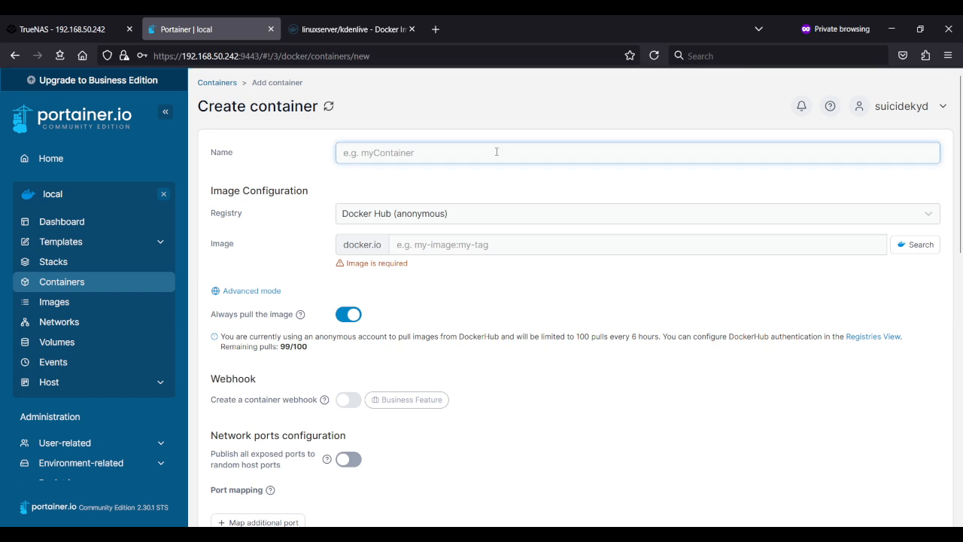
type("kdenlive")
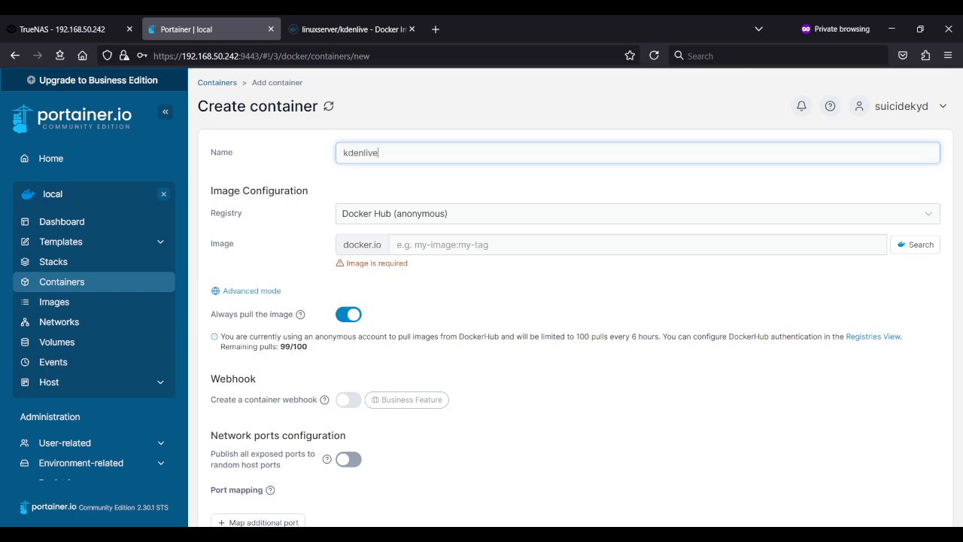
left_click(489, 249)
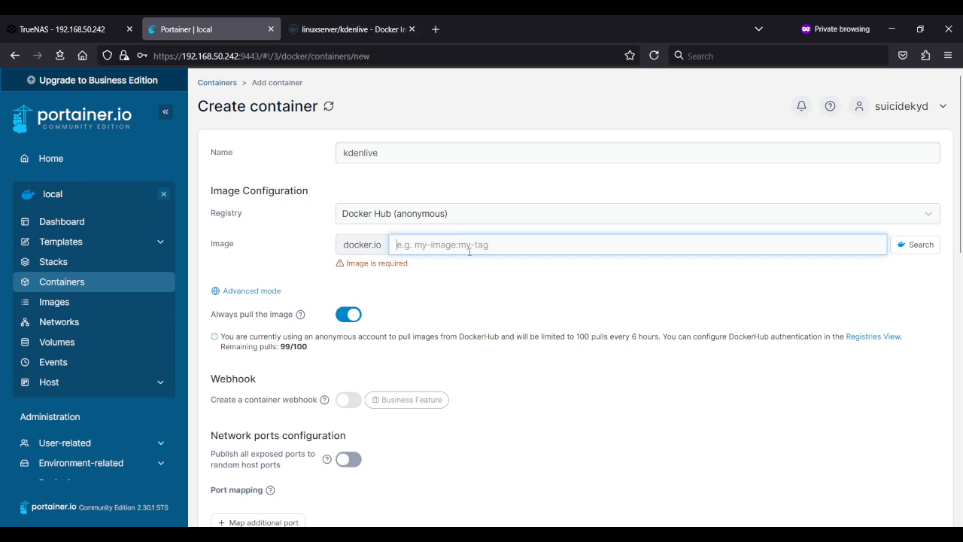
type("linuxserver")
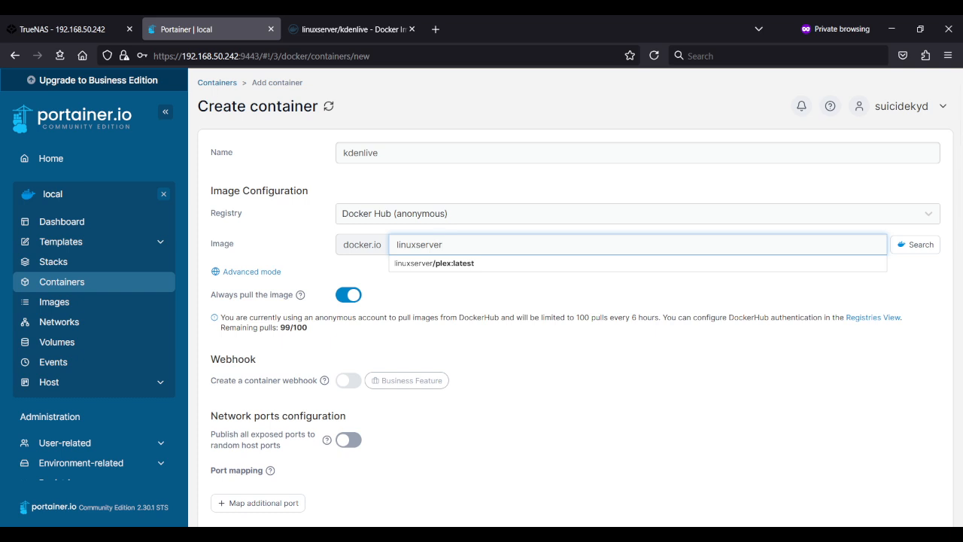
type("/kden")
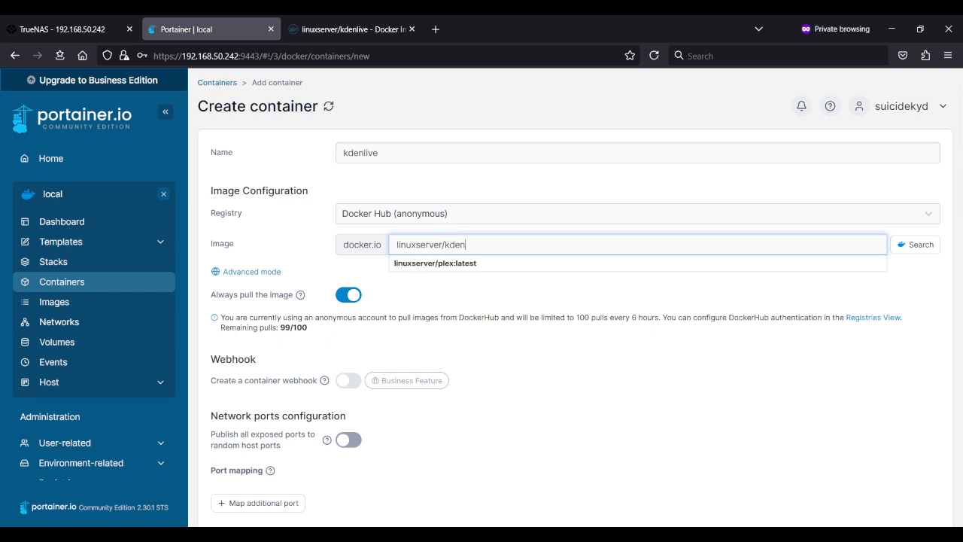
type("live:latest")
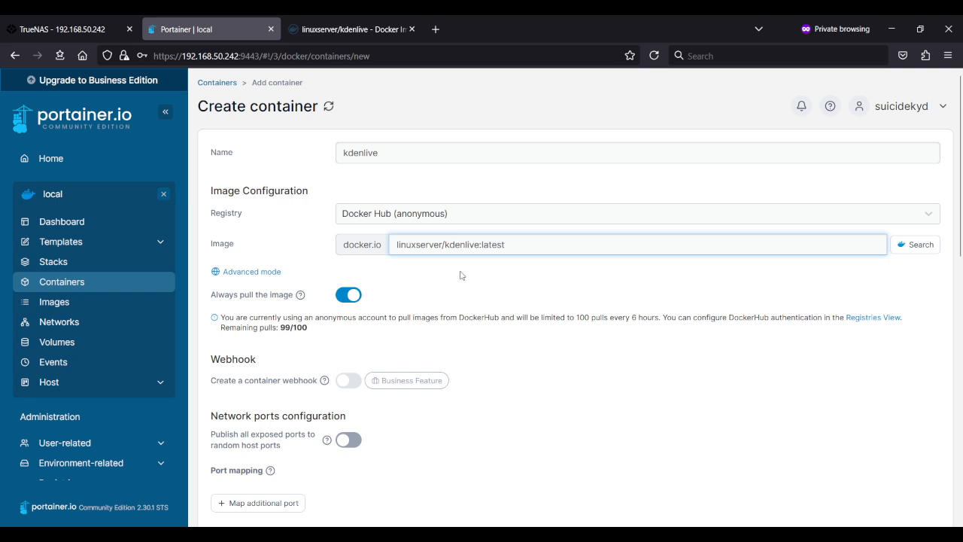
- Check the ports in the kdenlive compose example on Docker Hub, and add two port mappings in Portainer with container ports 3000 and 3001
scroll(460, 275, "down", 2)
left_click(333, 31)
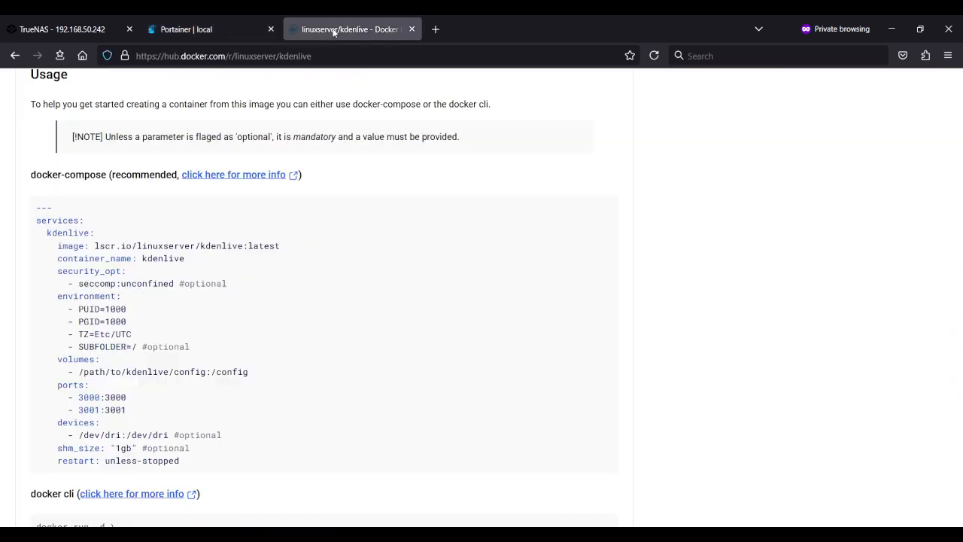
mouse_move(342, 215)
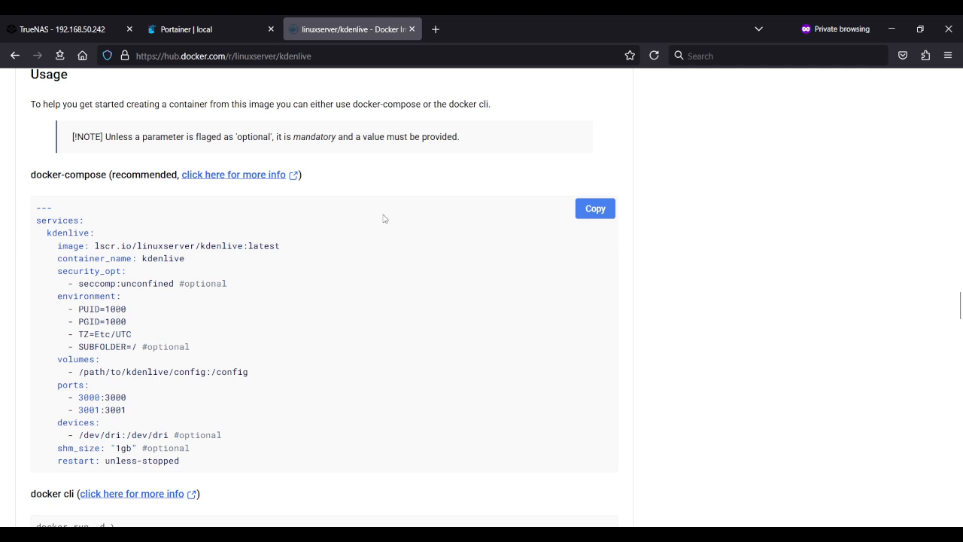
left_click(238, 34)
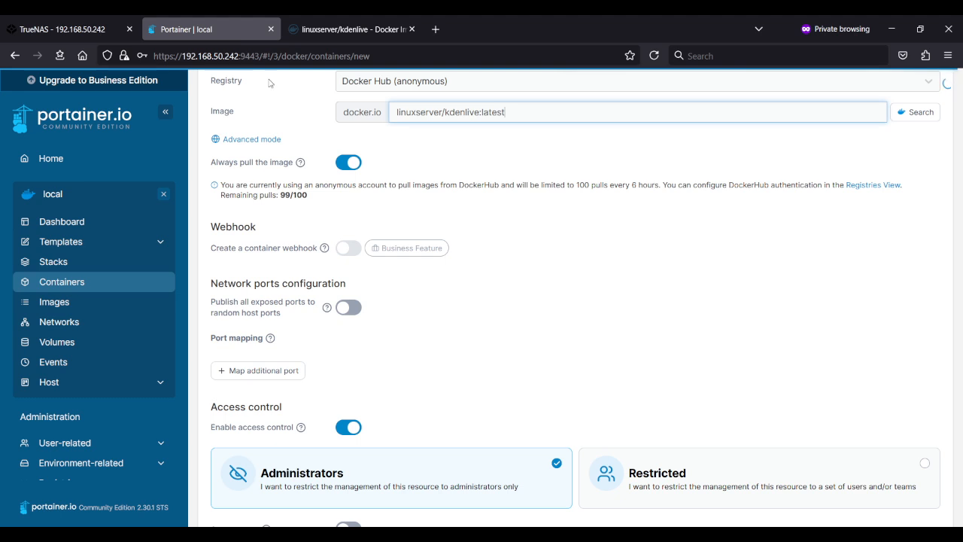
left_click(272, 376)
left_click(273, 420)
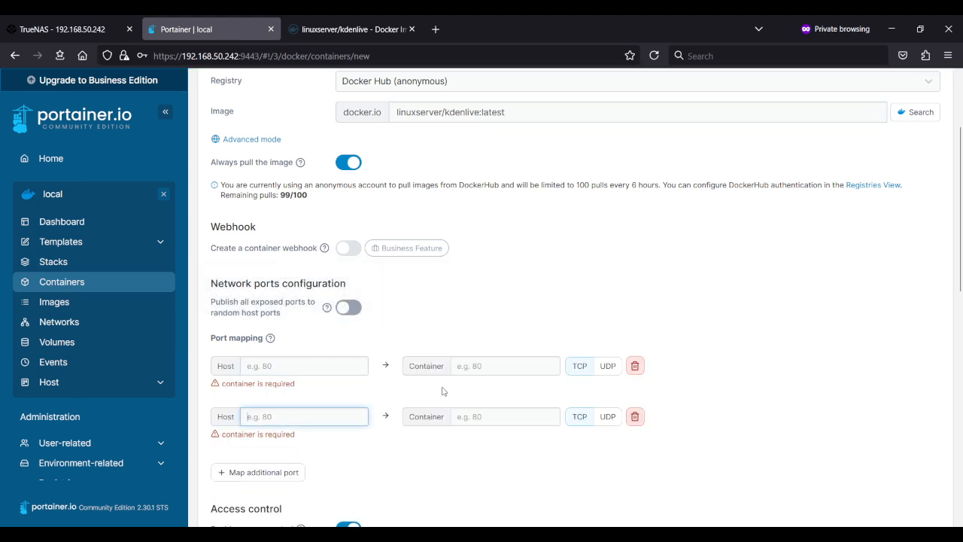
left_click(474, 367)
type("3000")
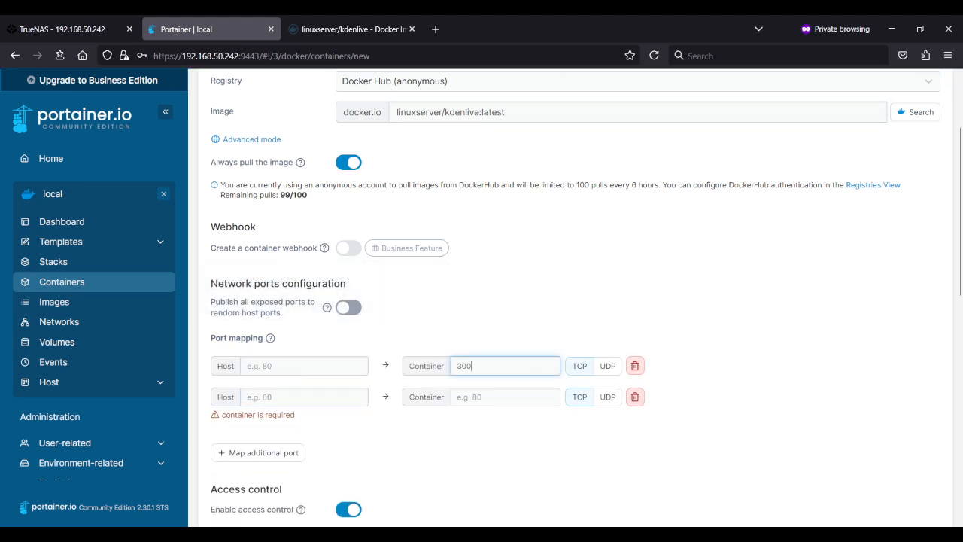
left_click(476, 396)
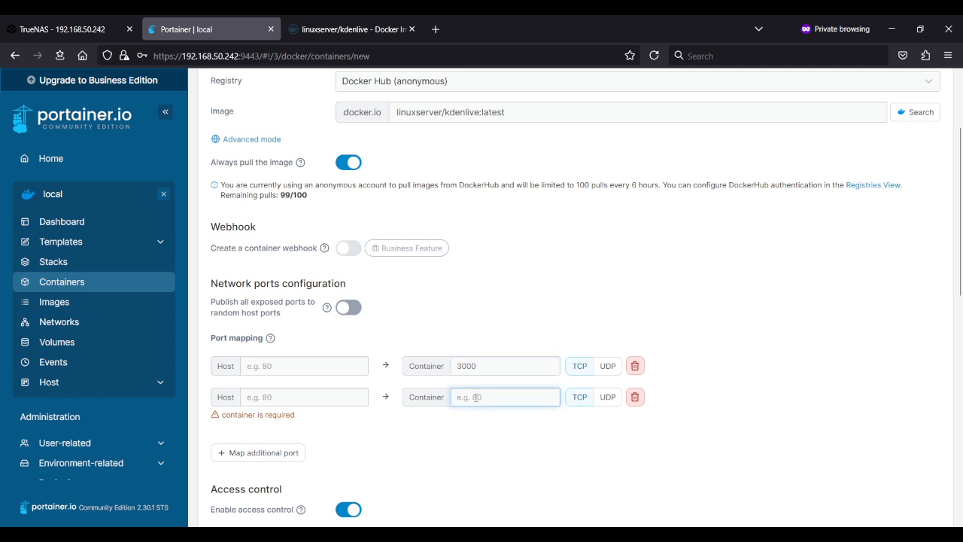
type("3001")
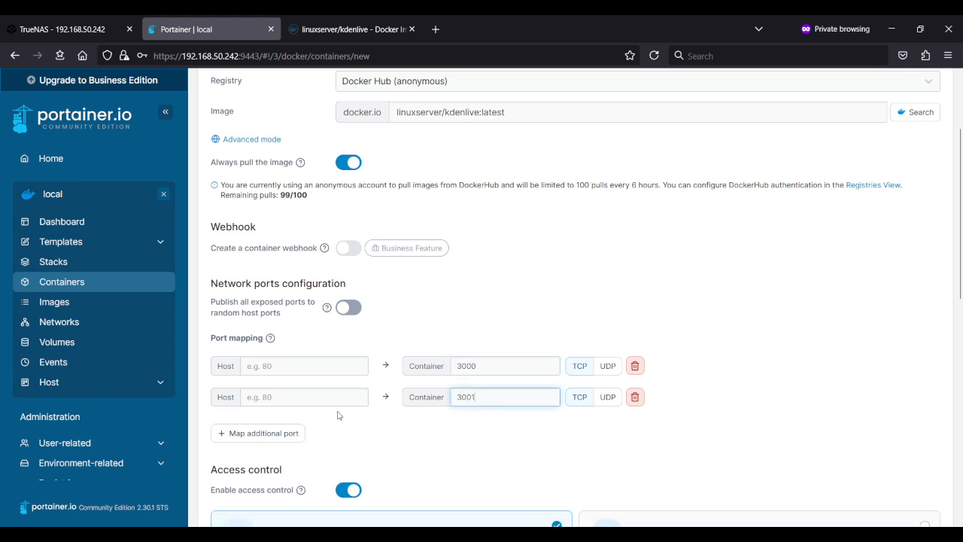
- Map host port 3002 to container port 3000 and host port 3003 to container port 3001
left_click(326, 370)
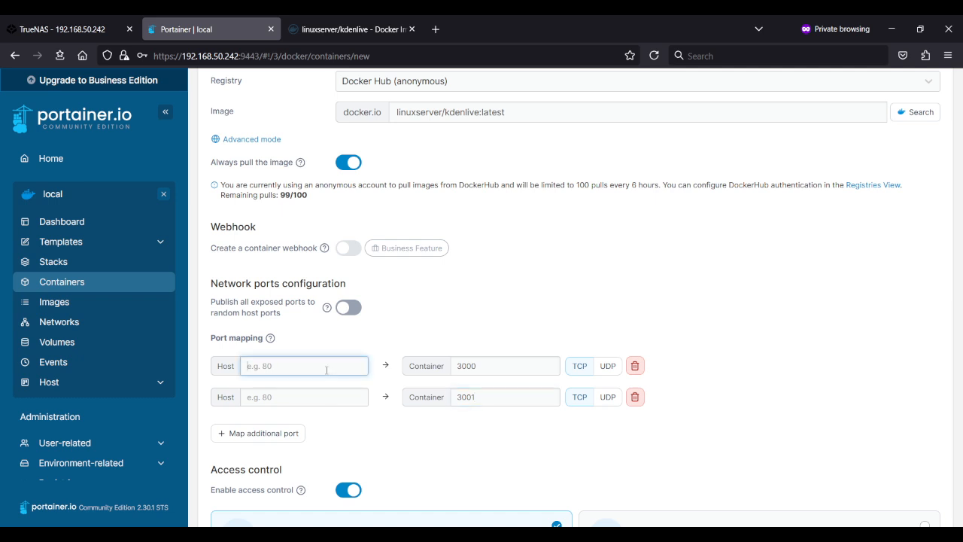
type("3002")
left_click(317, 392)
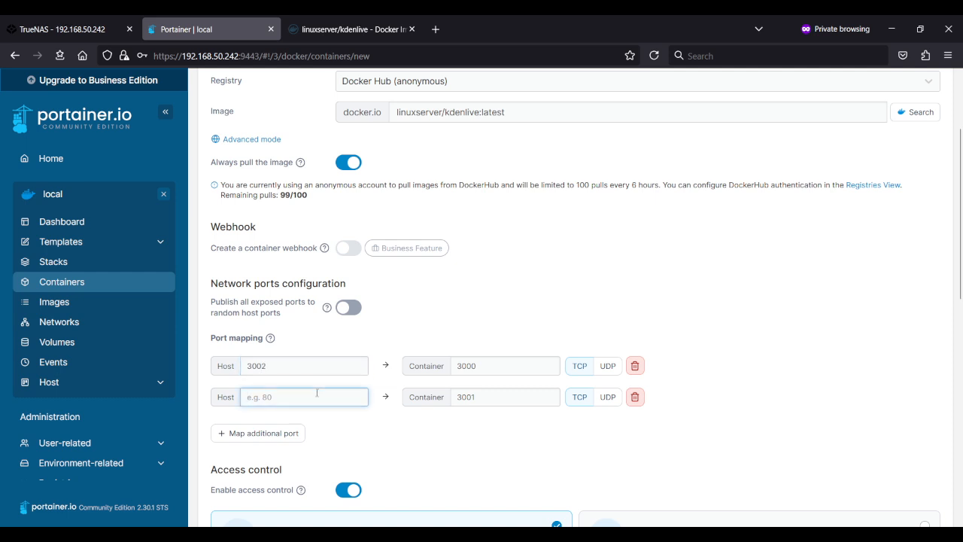
type("3003")
- Consult the Docker Hub compose example for the environment settings and add three blank environment variables to the container in Portainer
scroll(386, 441, "down", 1)
scroll(387, 441, "down", 2)
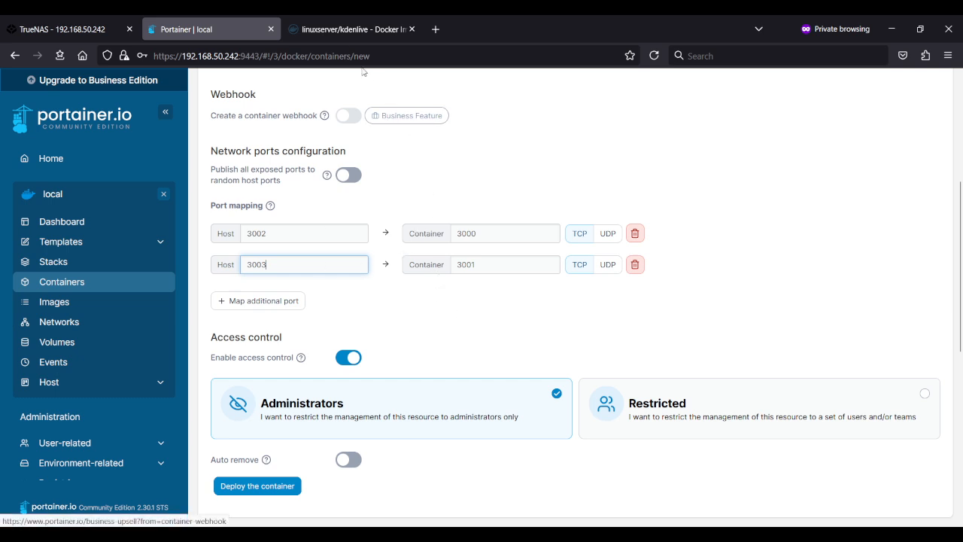
left_click(329, 37)
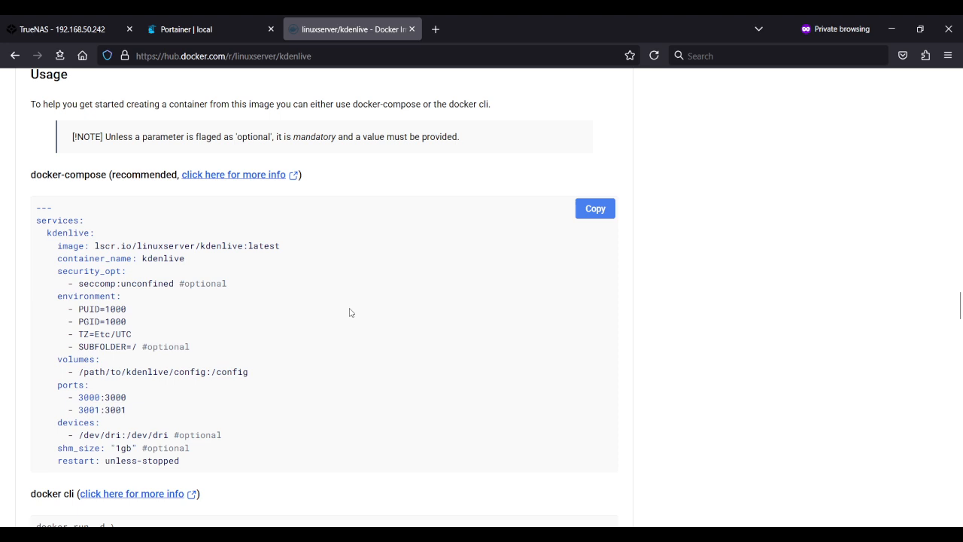
left_click(222, 30)
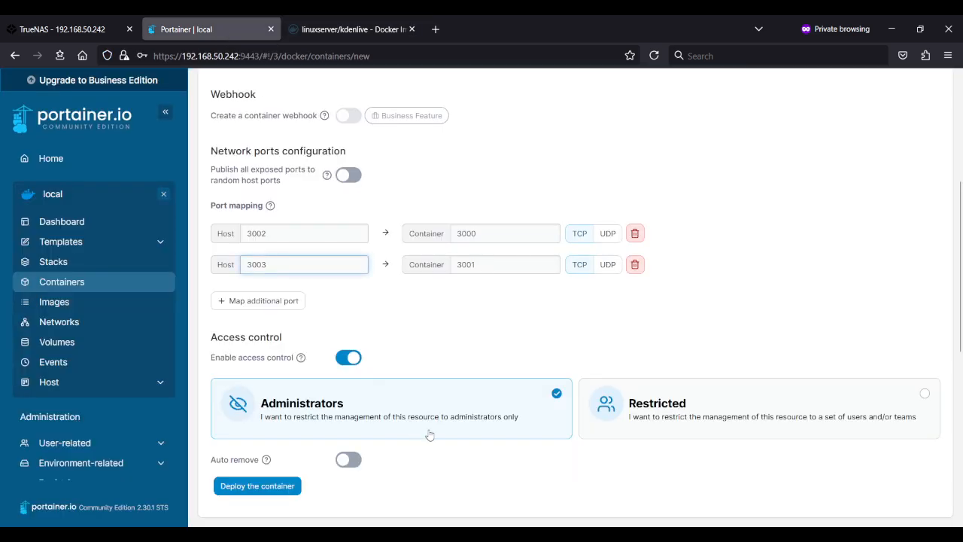
scroll(452, 436, "down", 5)
scroll(470, 441, "down", 2)
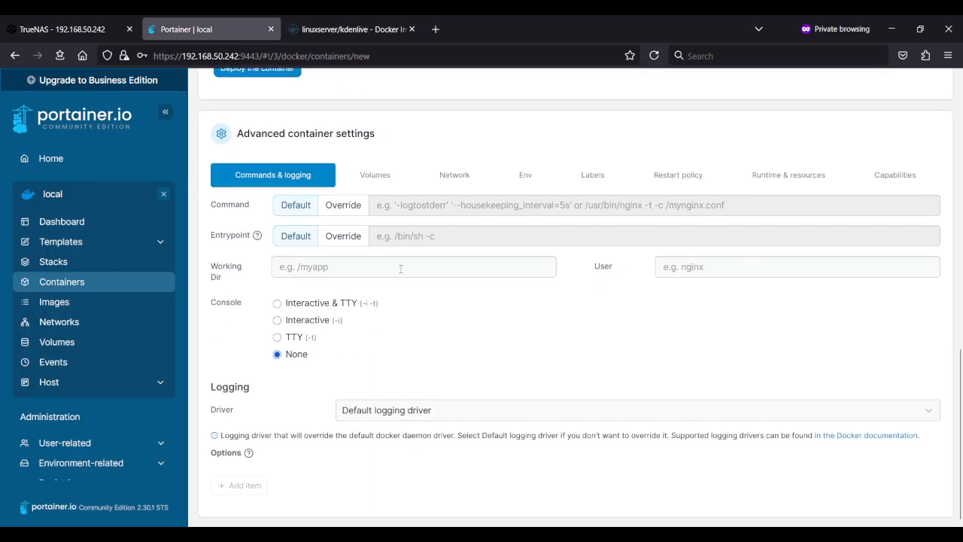
left_click(523, 172)
left_click(263, 476)
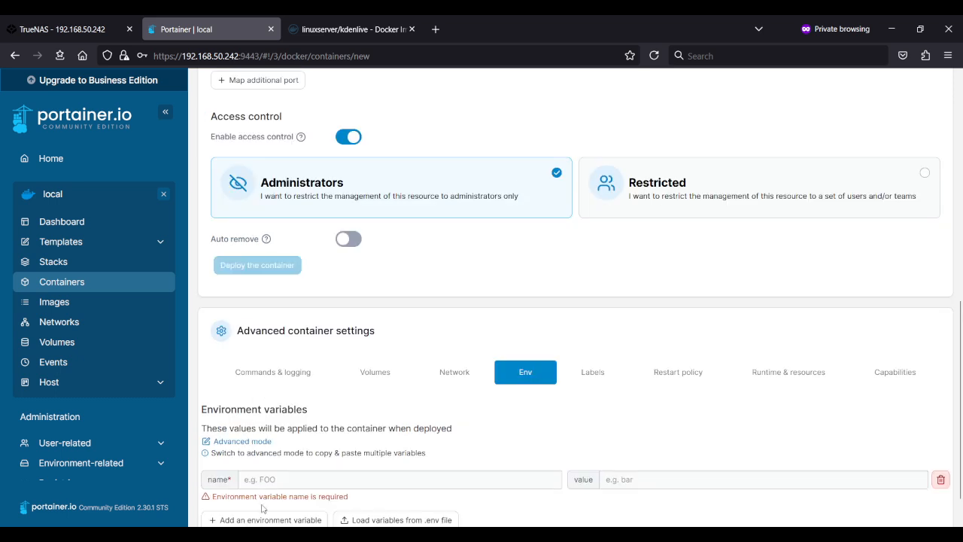
left_click(264, 513)
scroll(264, 521, "down", 2)
left_click(260, 476)
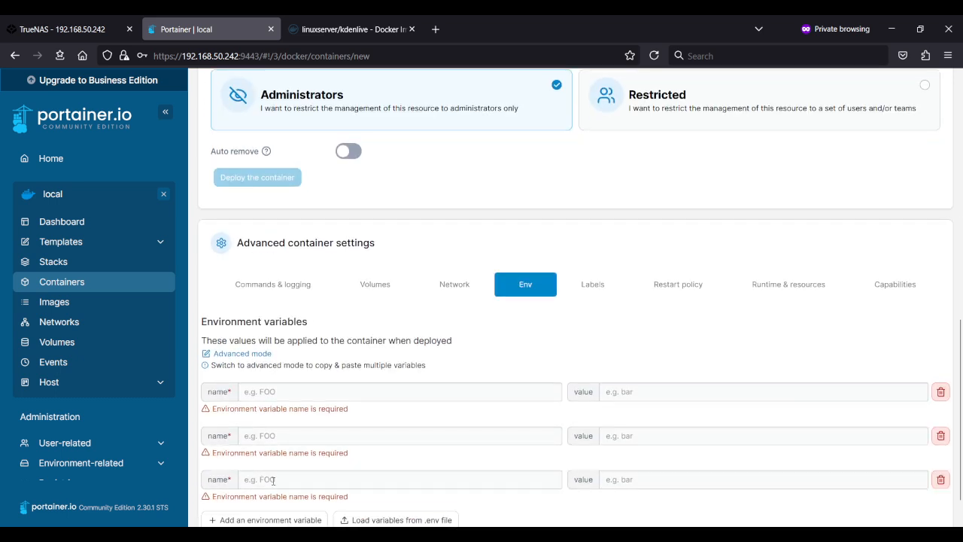
- Name the three environment variables PUID, PGID and TZ
left_click(332, 387)
type("PUID")
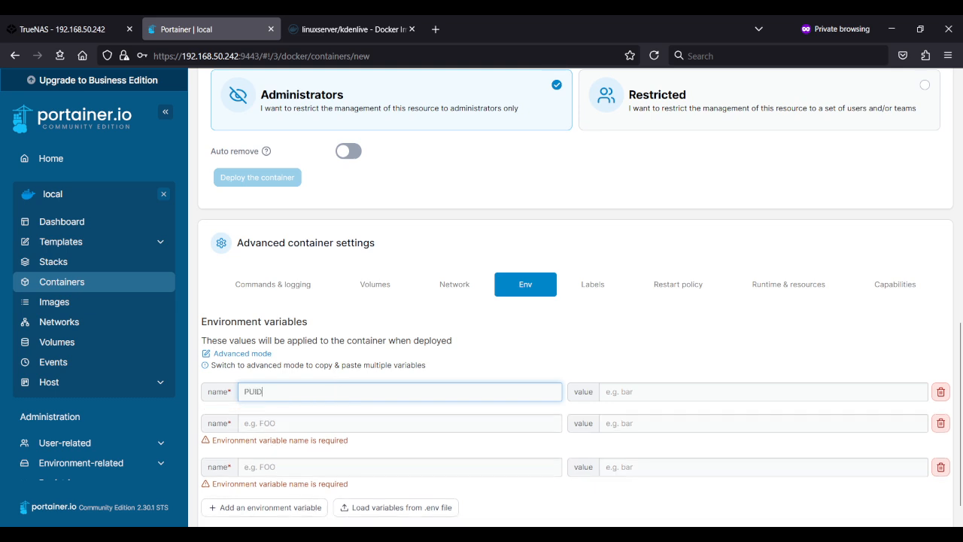
left_click(315, 419)
type("PGID")
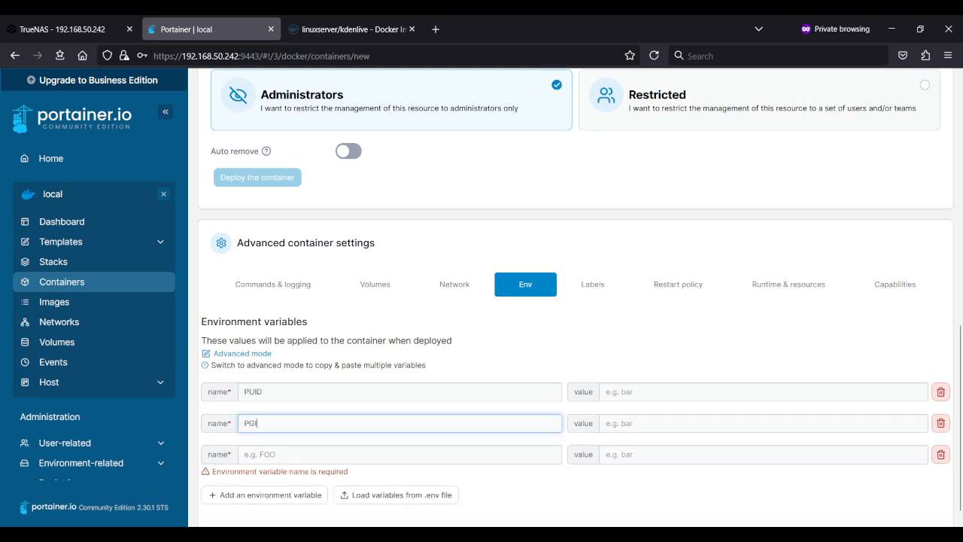
left_click(314, 460)
type("TZ")
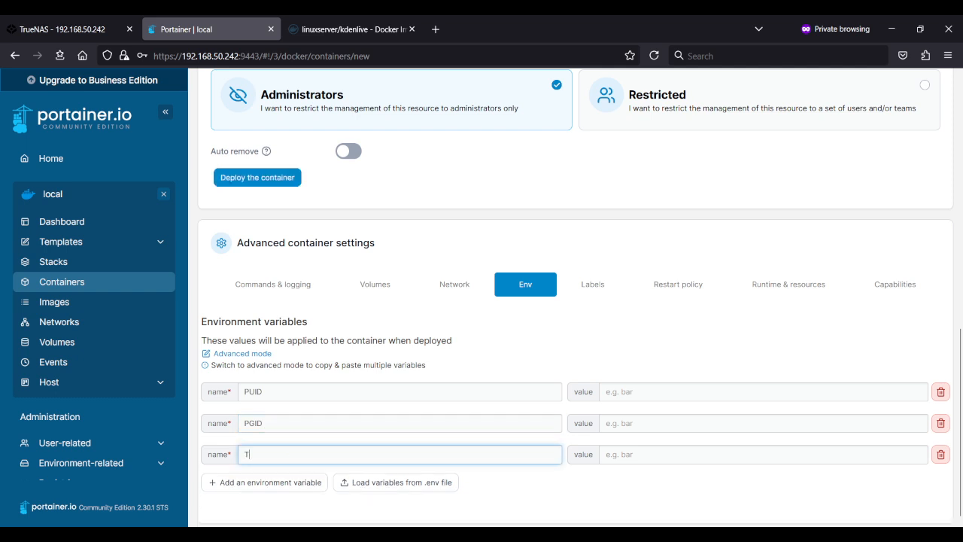
- Set the PUID and PGID values to 1000 and the TZ value to America/New_York
left_click(695, 391)
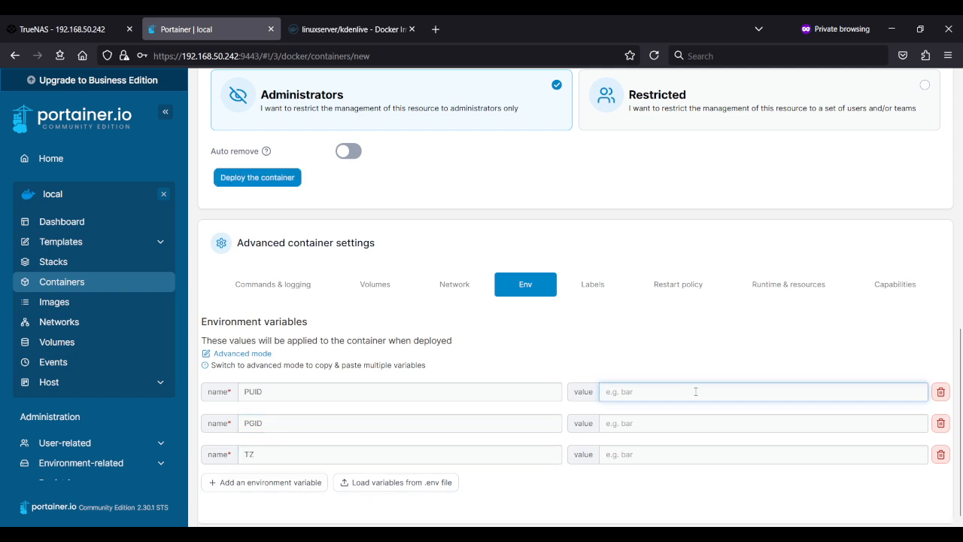
type("1000")
left_click(694, 422)
type("100")
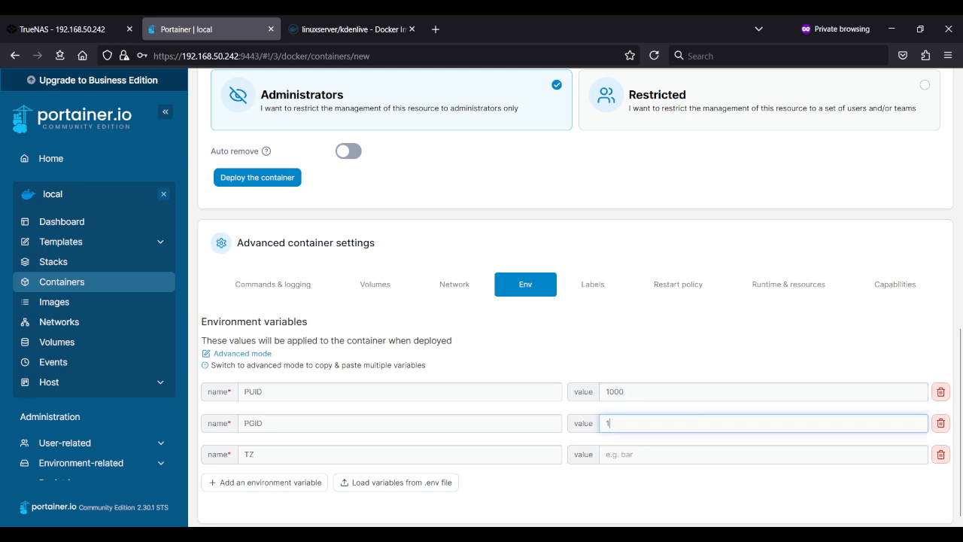
type("0")
left_click(619, 454)
type("A")
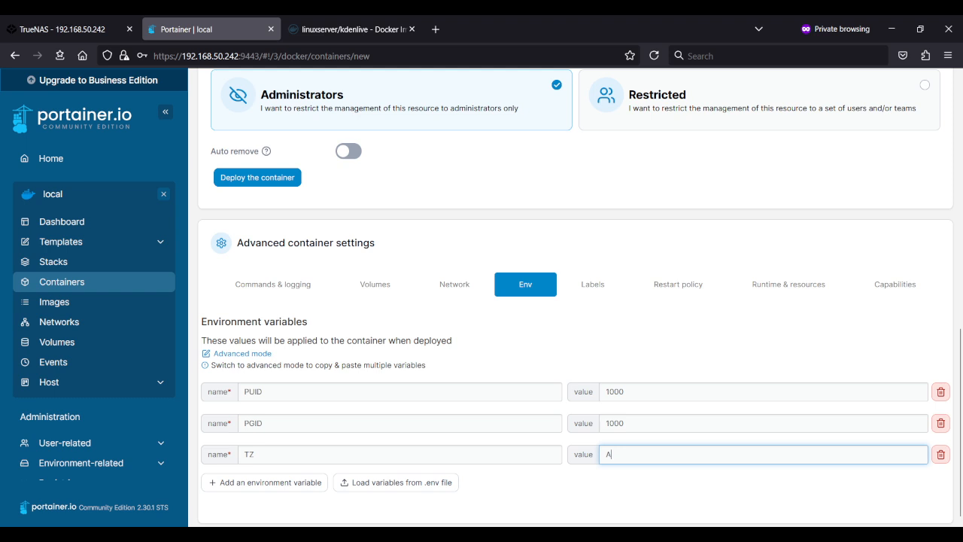
type("merica/New_Y")
type("r")
type("ork")
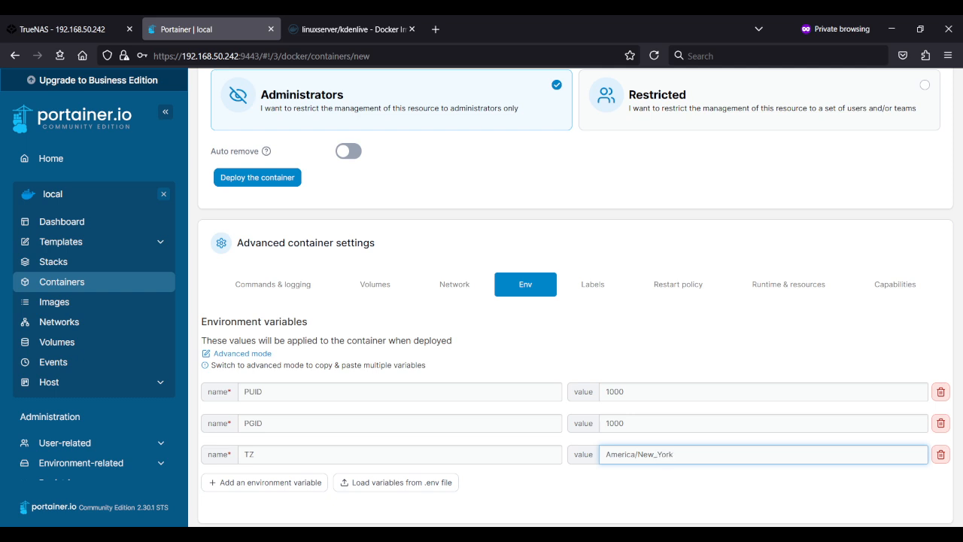
- Following the Docker Hub compose example, add a bind volume mapping from container path /config to host path /mnt/Volume1/docker/kdenlive/config in Portainer
left_click(347, 30)
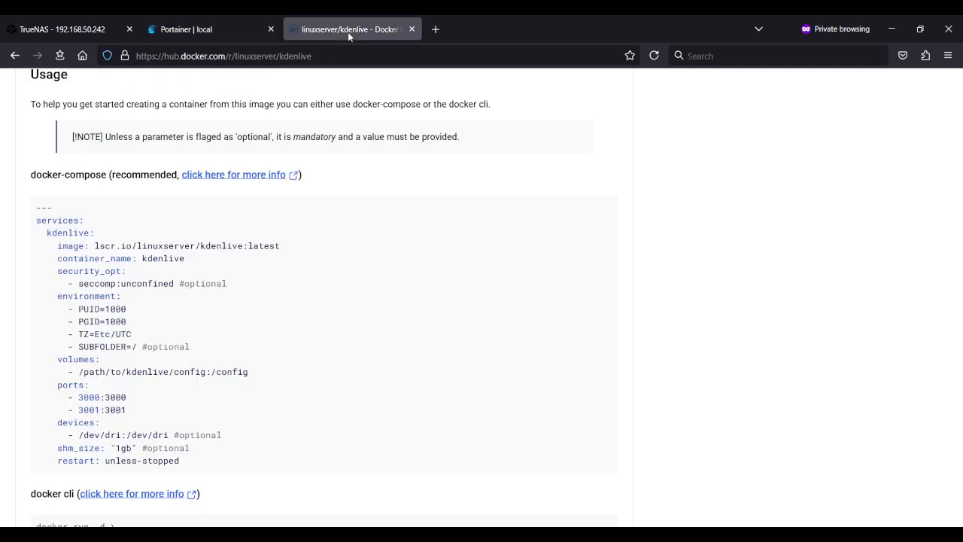
scroll(303, 245, "down", 3)
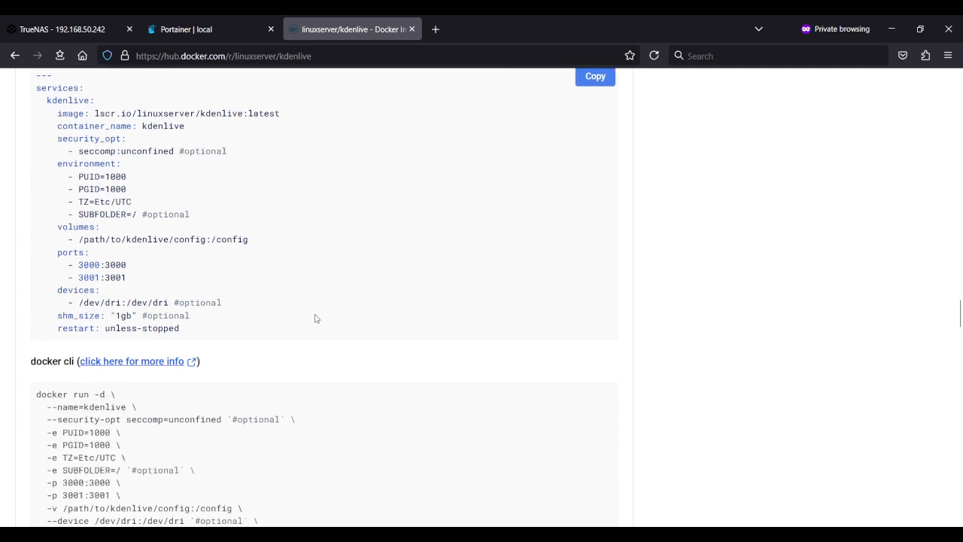
left_click(216, 34)
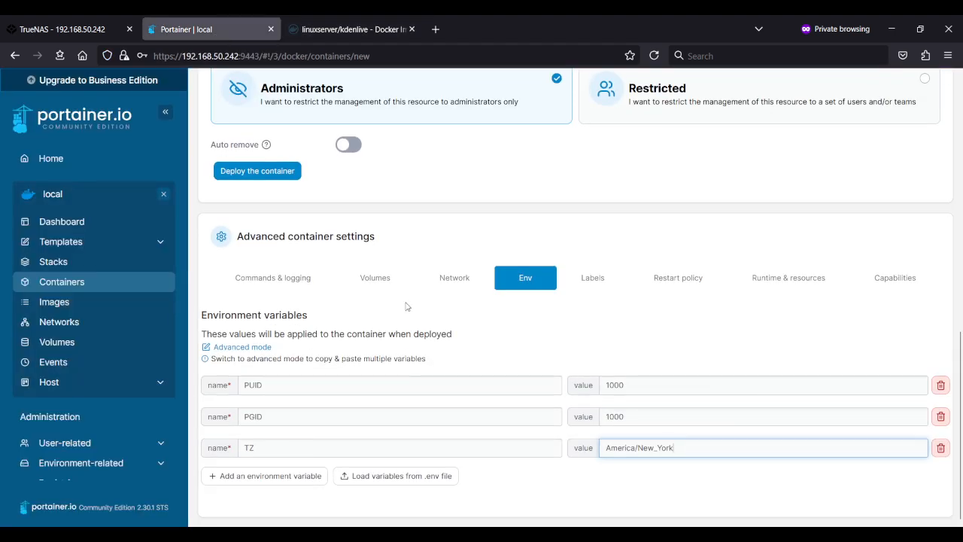
left_click(397, 283)
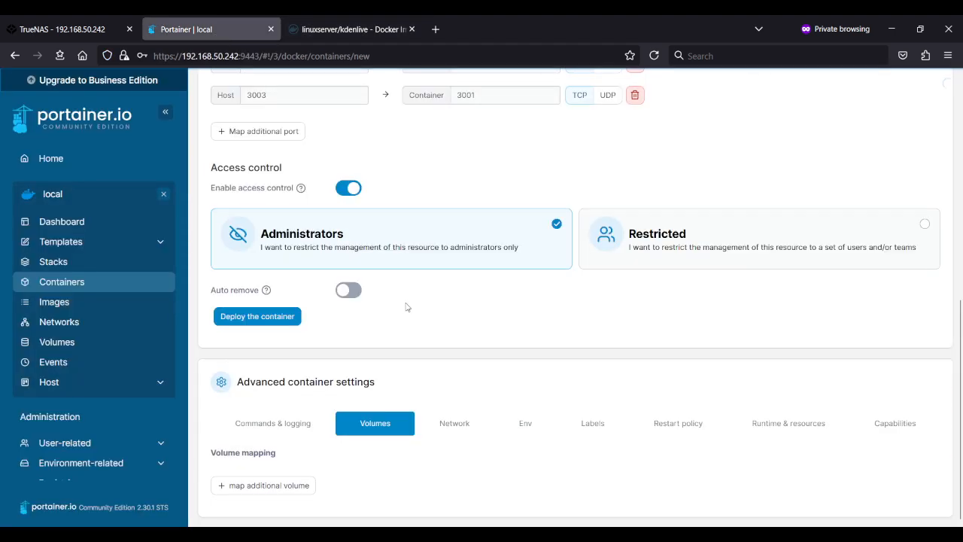
left_click(309, 484)
scroll(638, 428, "down", 2)
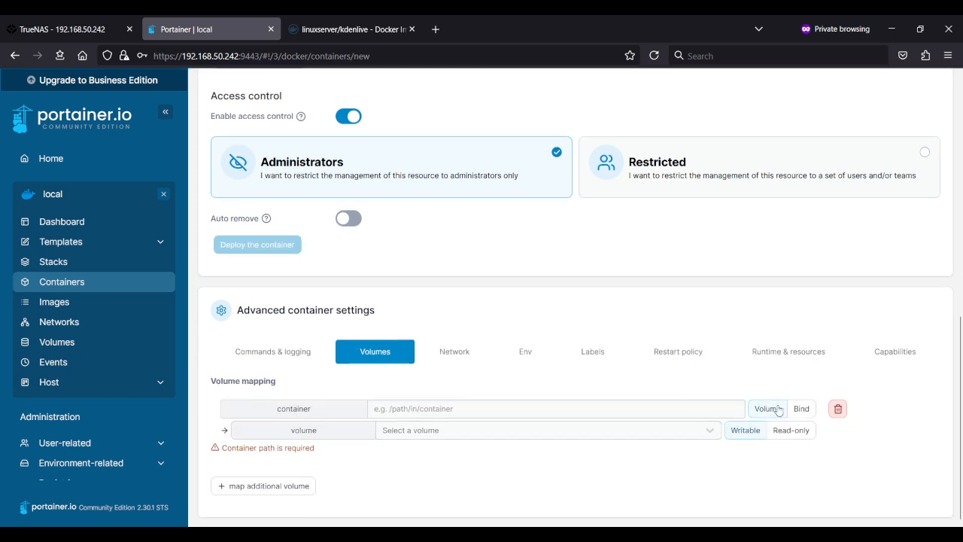
left_click(668, 411)
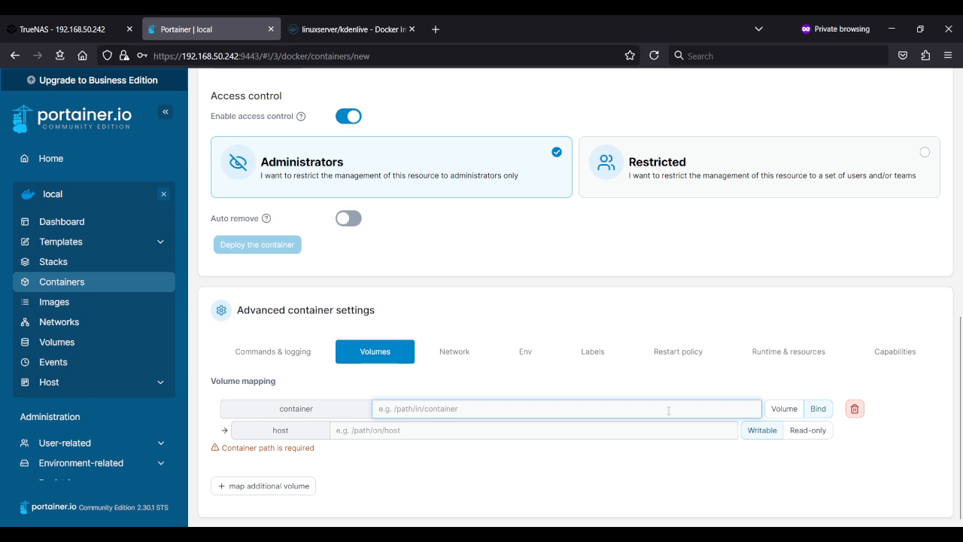
type("/config")
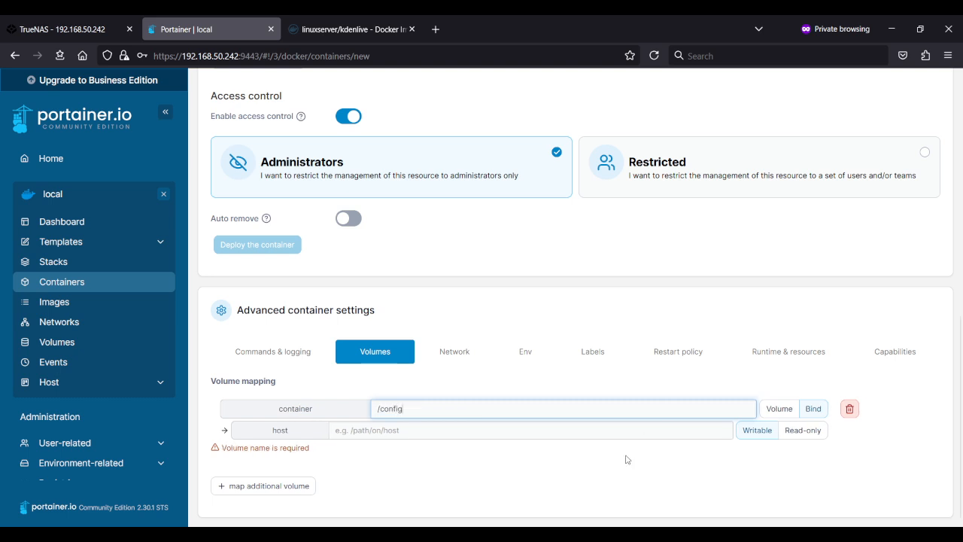
left_click(609, 434)
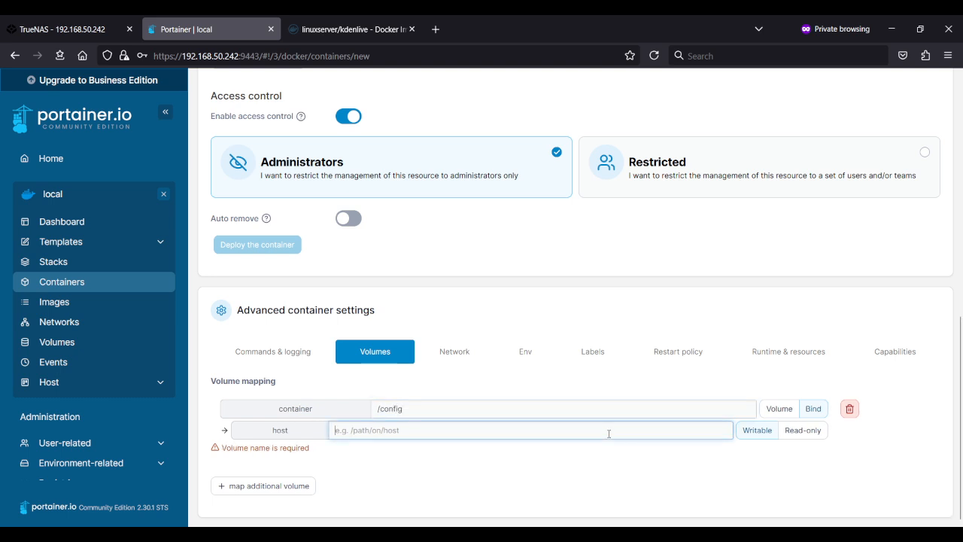
type("/mnt/")
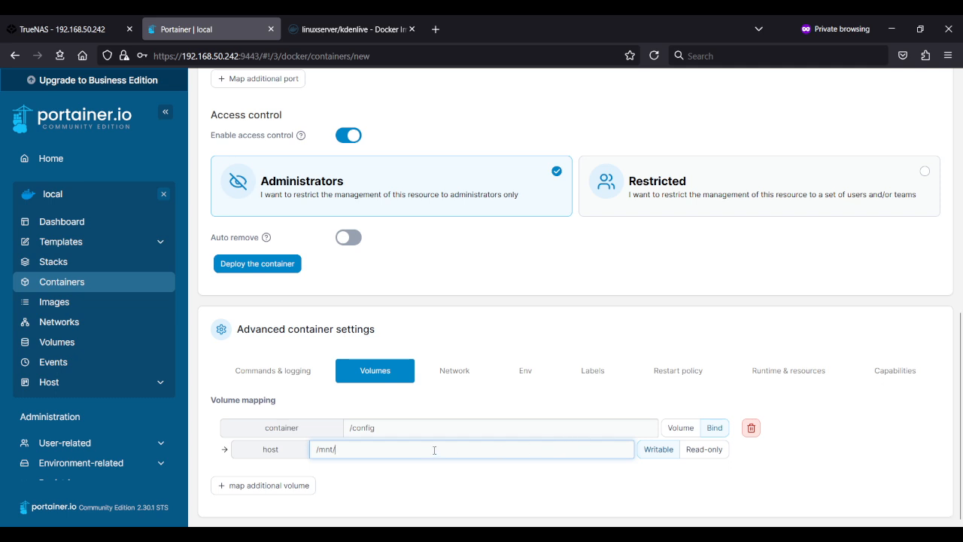
type("Volume1/docker/kdenlive/config")
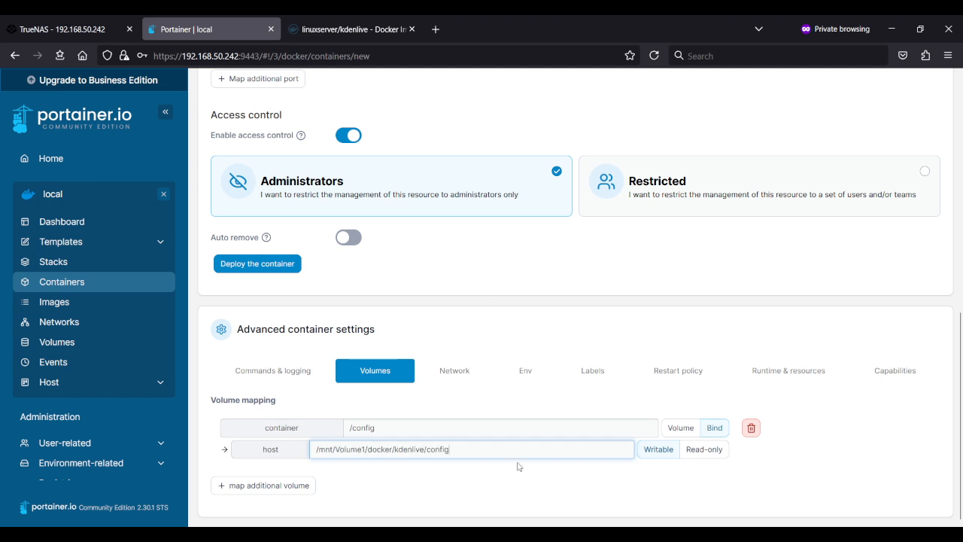
- Copy the /dev/dri path from the Docker Hub compose example and add it in Portainer as both host and container device
left_click(335, 30)
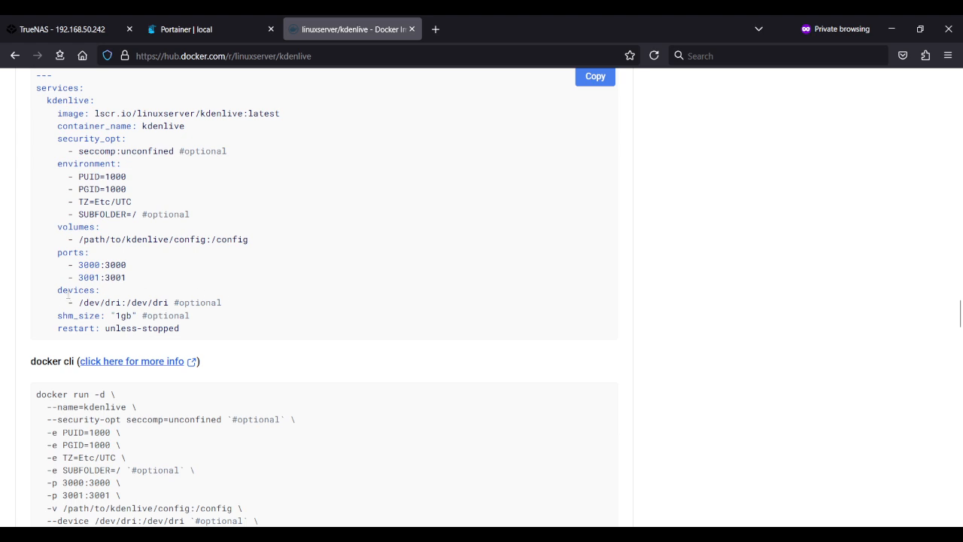
left_click_drag(79, 303, 120, 303)
key("ctrl+c")
left_click(205, 33)
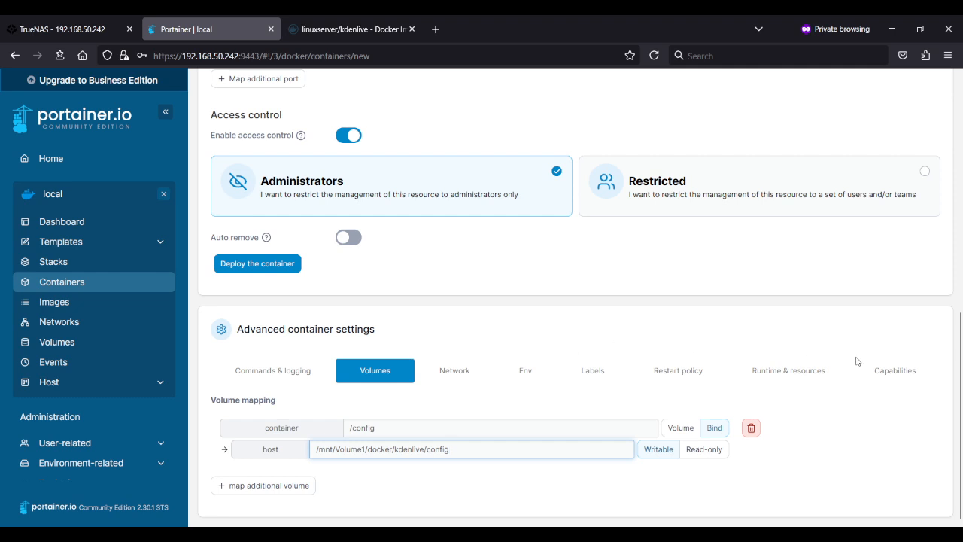
left_click(828, 369)
scroll(511, 336, "down", 4)
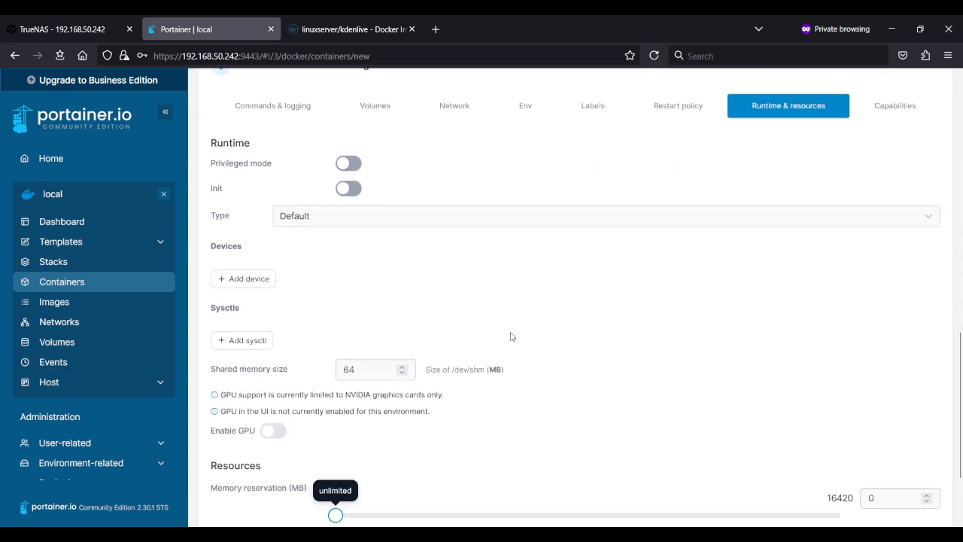
left_click(256, 278)
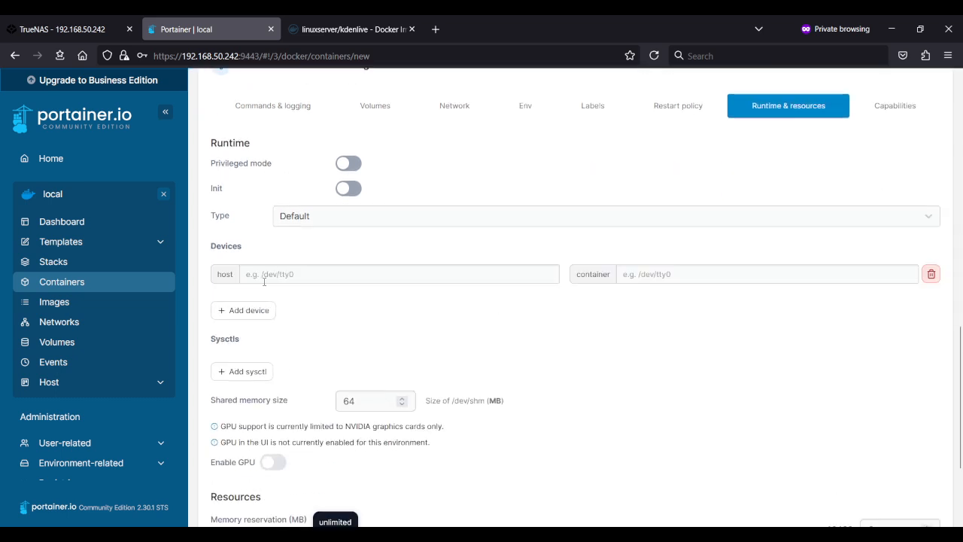
left_click(322, 274)
key("ctrl+v")
left_click(649, 275)
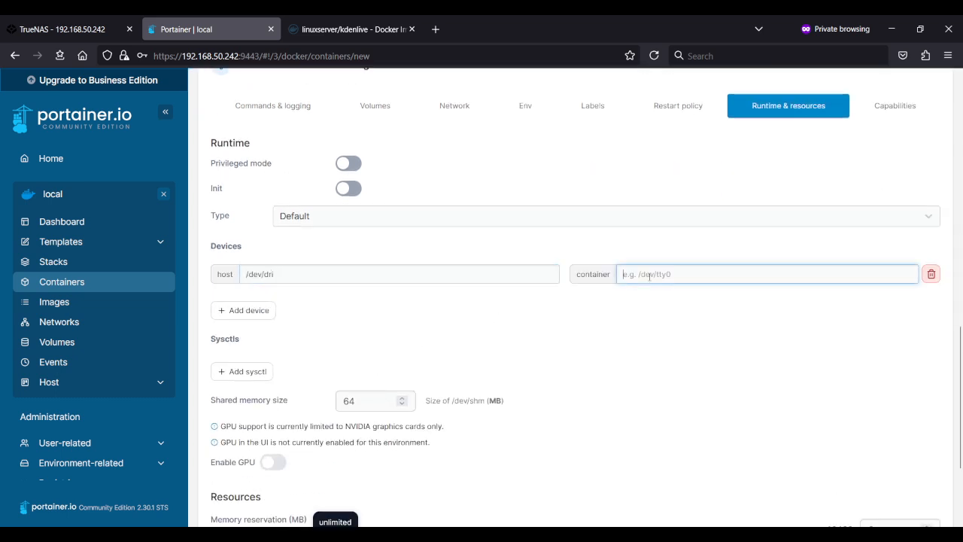
key("ctrl+v")
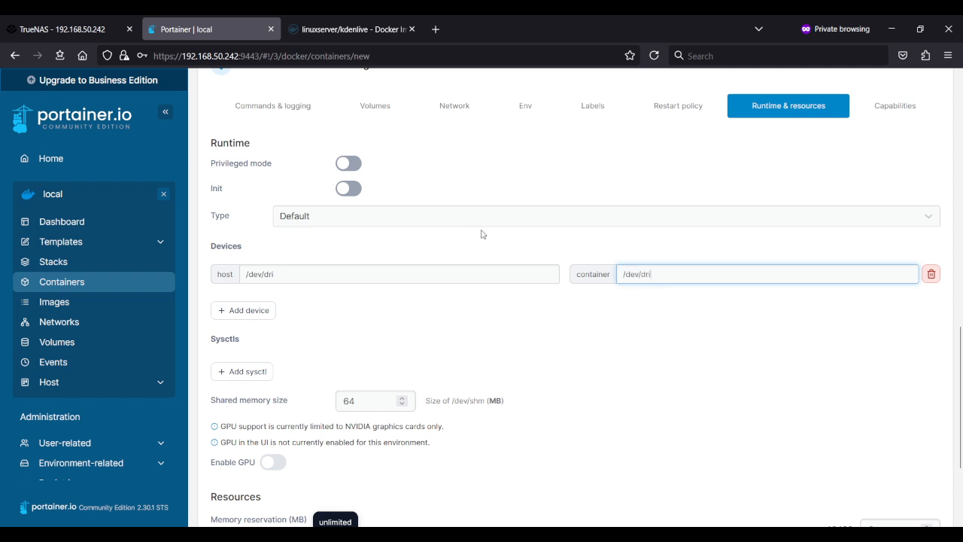
- Check the shm_size entry in the Docker Hub compose example and set the container's shared memory size to 1000 MB in Portainer
left_click(349, 29)
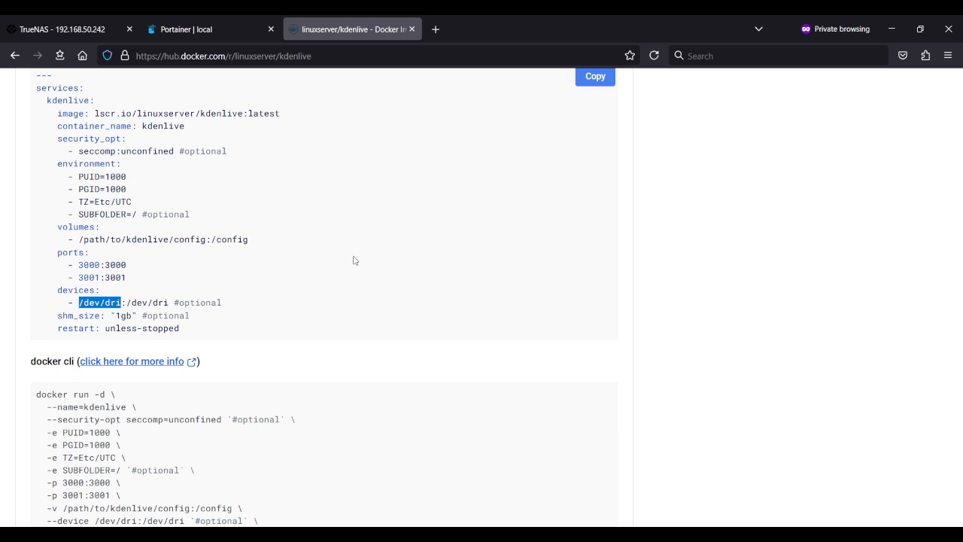
left_click(207, 32)
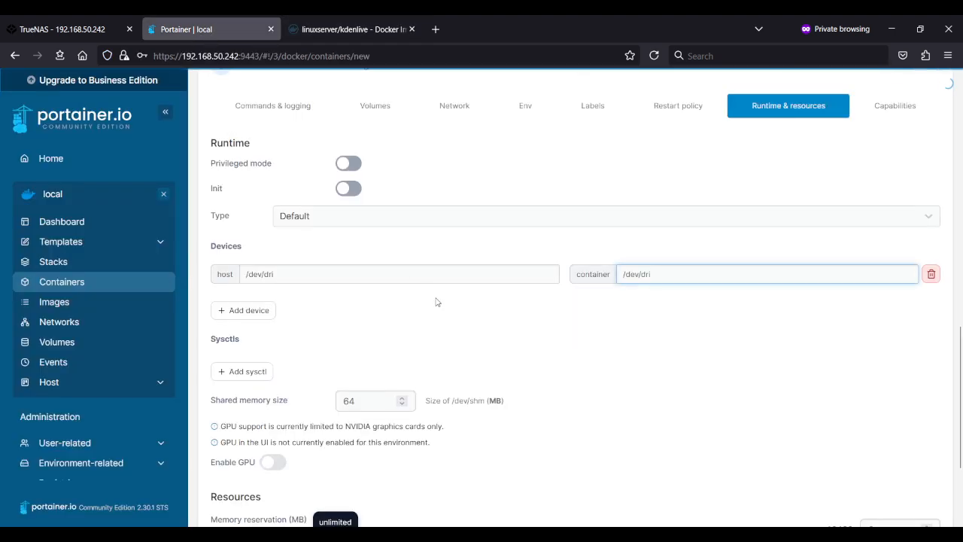
scroll(472, 318, "up", 3)
scroll(473, 318, "down", 3)
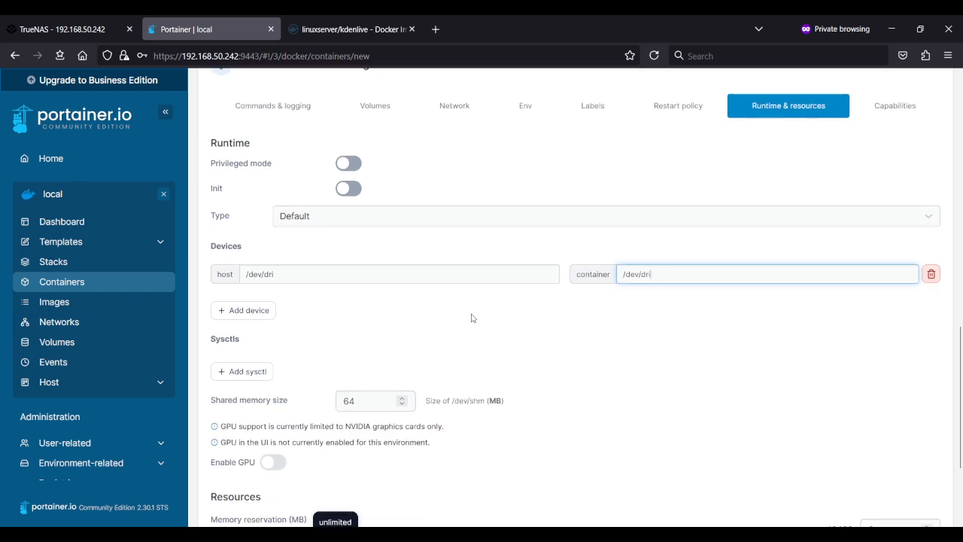
left_click(320, 30)
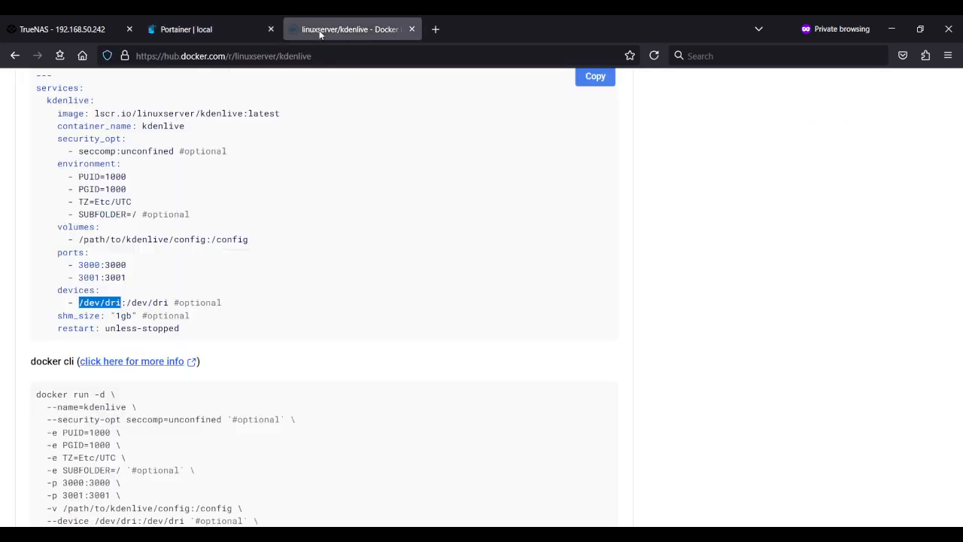
left_click(200, 30)
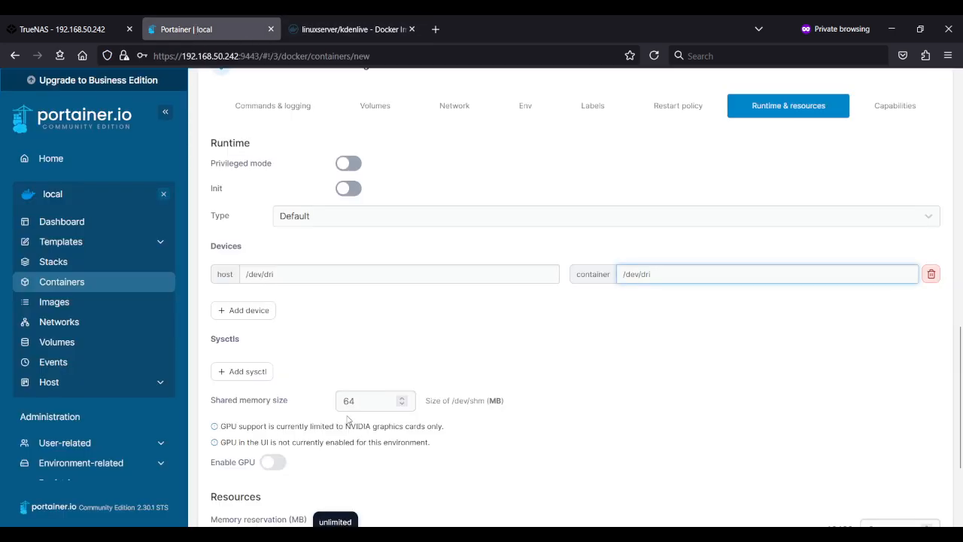
left_click(368, 398)
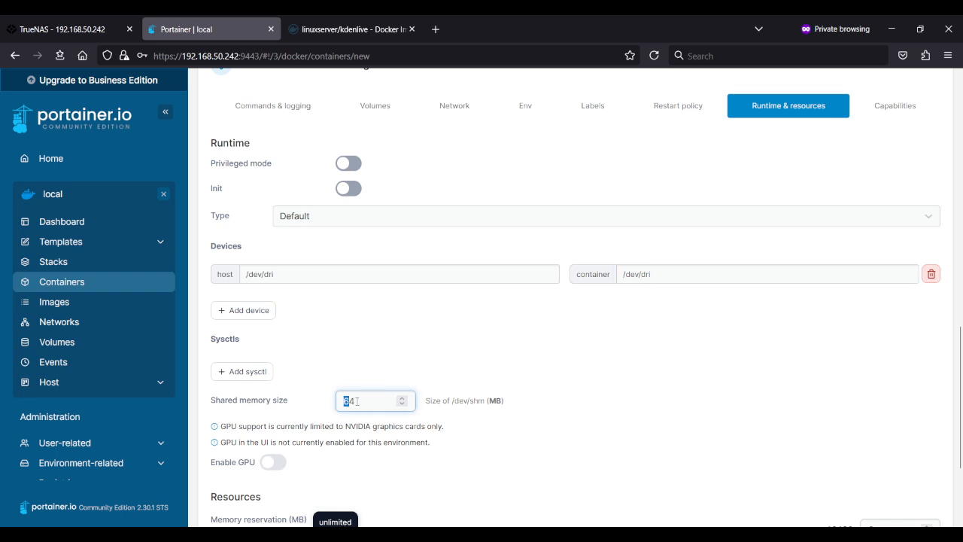
left_click(363, 401)
key("BackSpace")
key("BackSpace")
type("1000")
- Check the container's restart policy in Portainer against the Docker Hub compose example and deploy the container
left_click(316, 30)
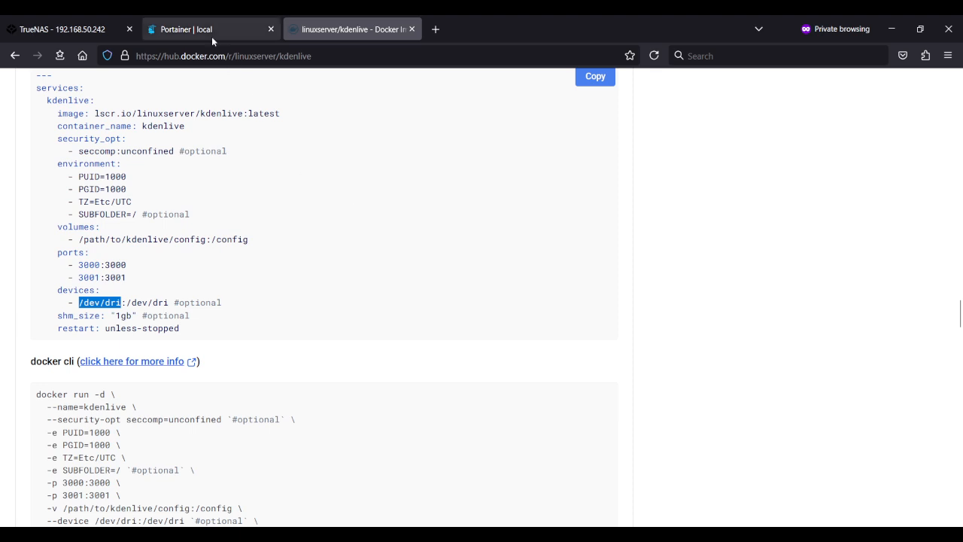
scroll(375, 261, "up", 1)
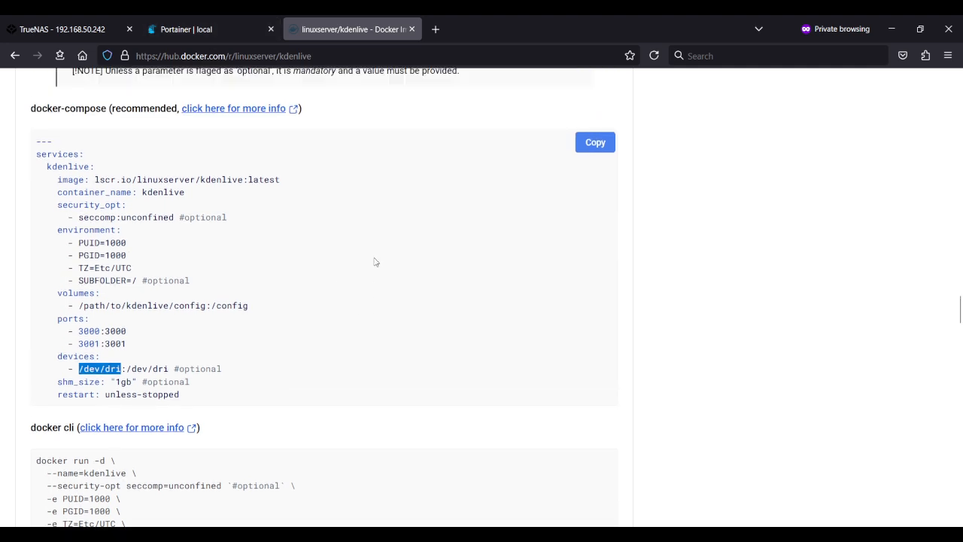
left_click(234, 28)
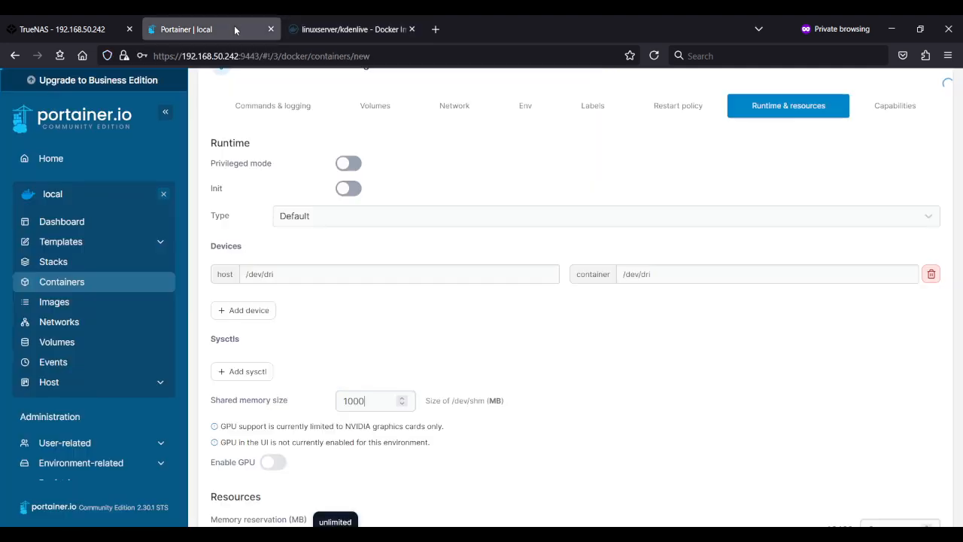
scroll(465, 336, "up", 3)
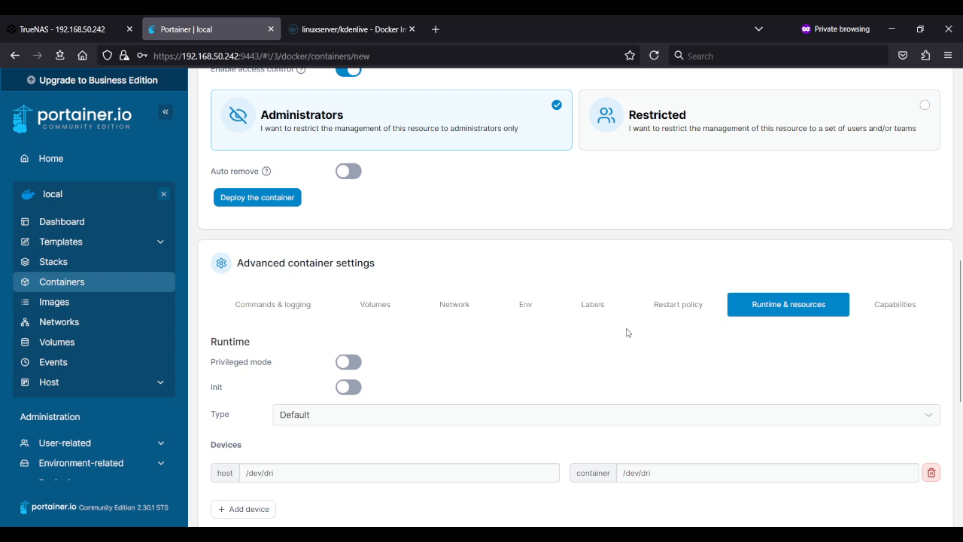
left_click(686, 309)
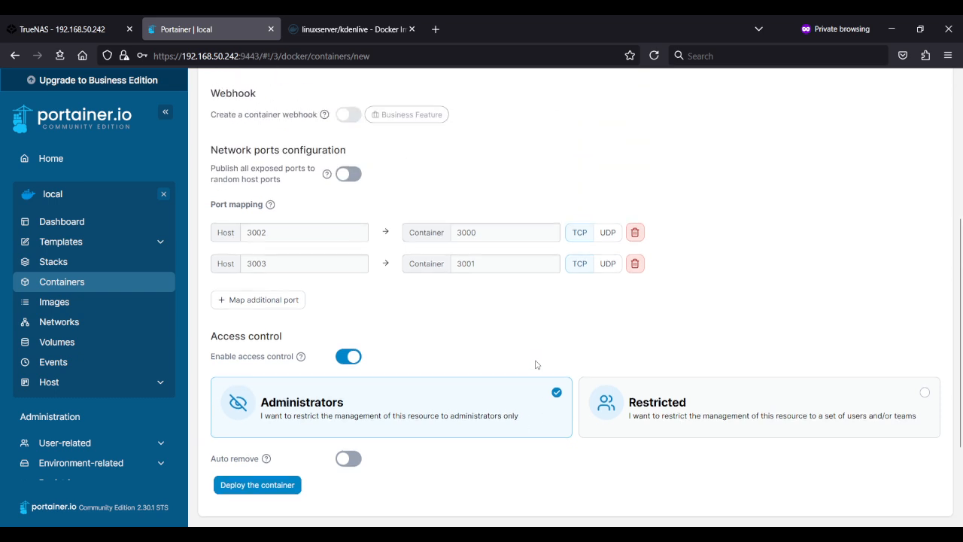
left_click(284, 352)
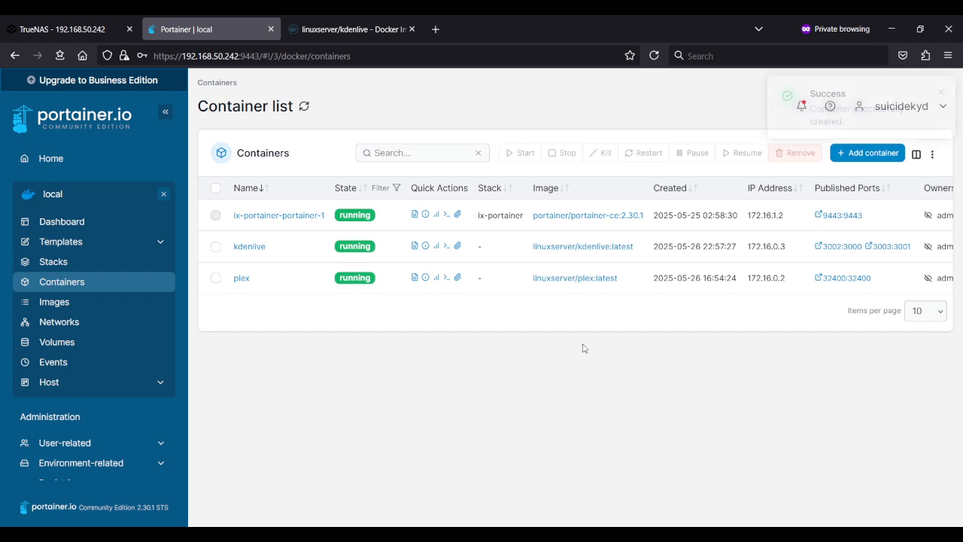
left_click(372, 30)
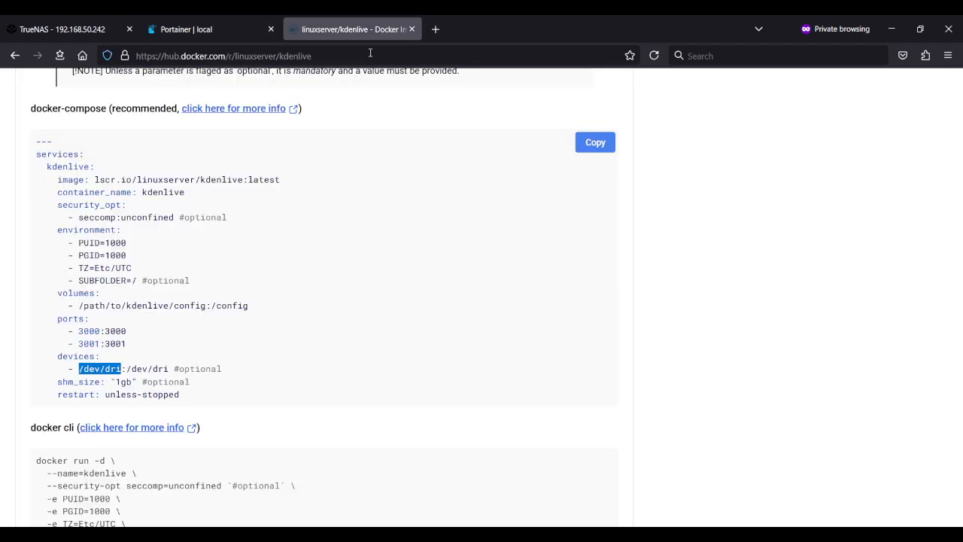
left_click(370, 53)
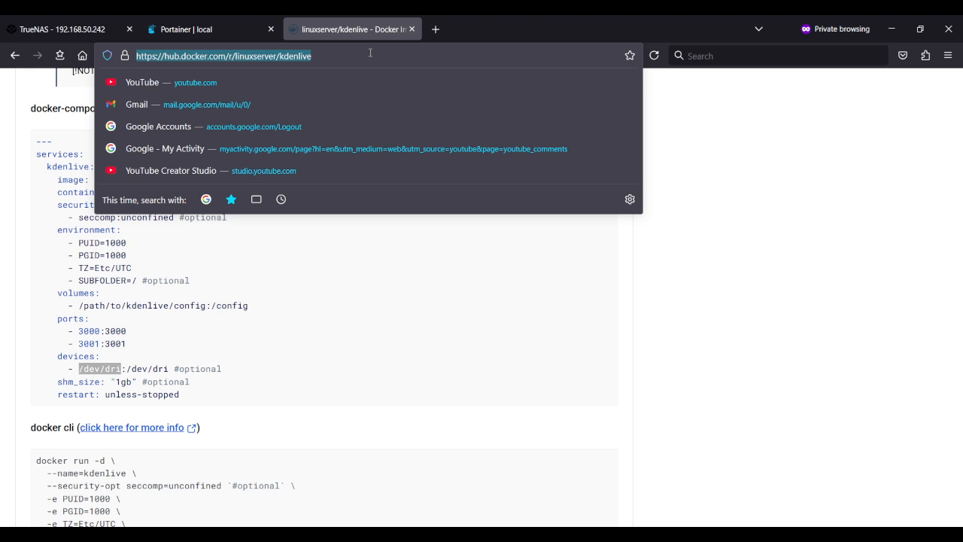
type("http://")
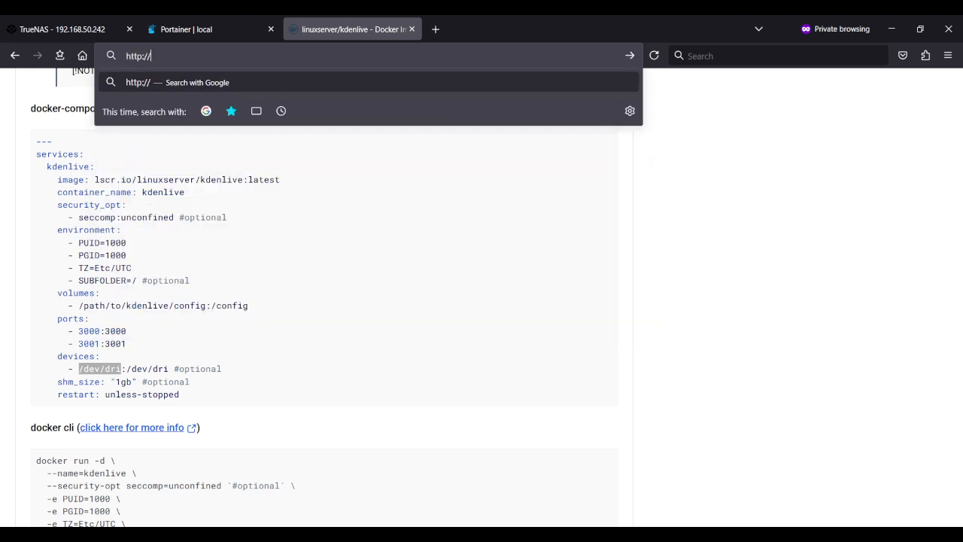
type("192.168")
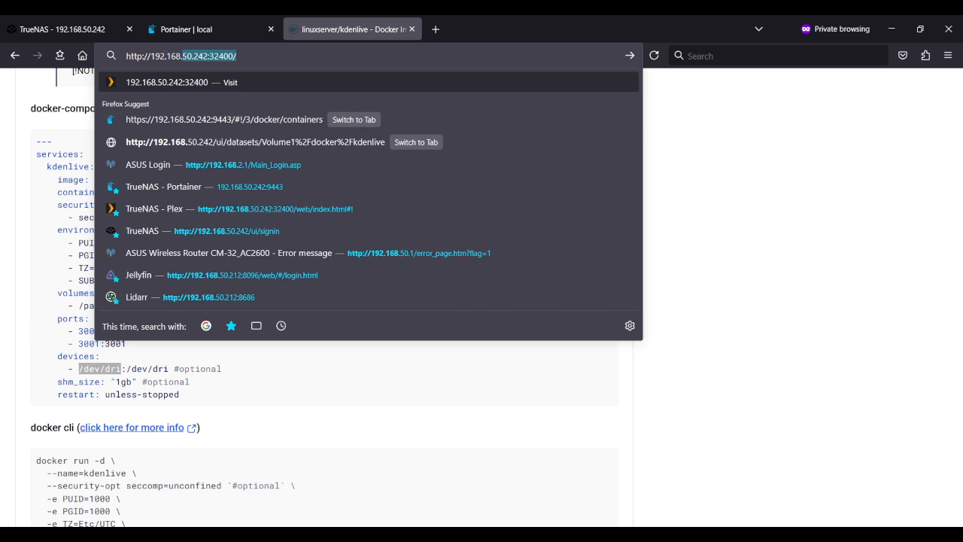
type(".50.242")
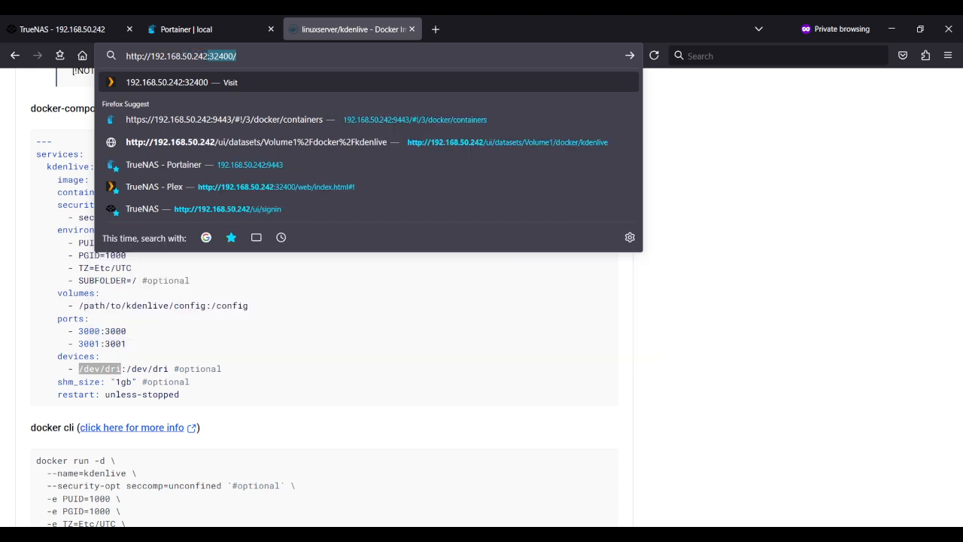
type(":3002")
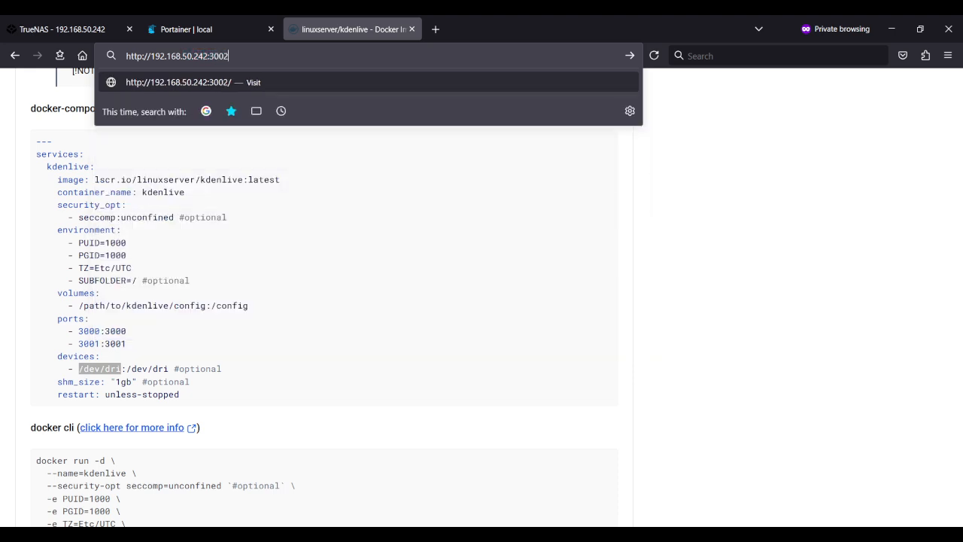
key("Return")
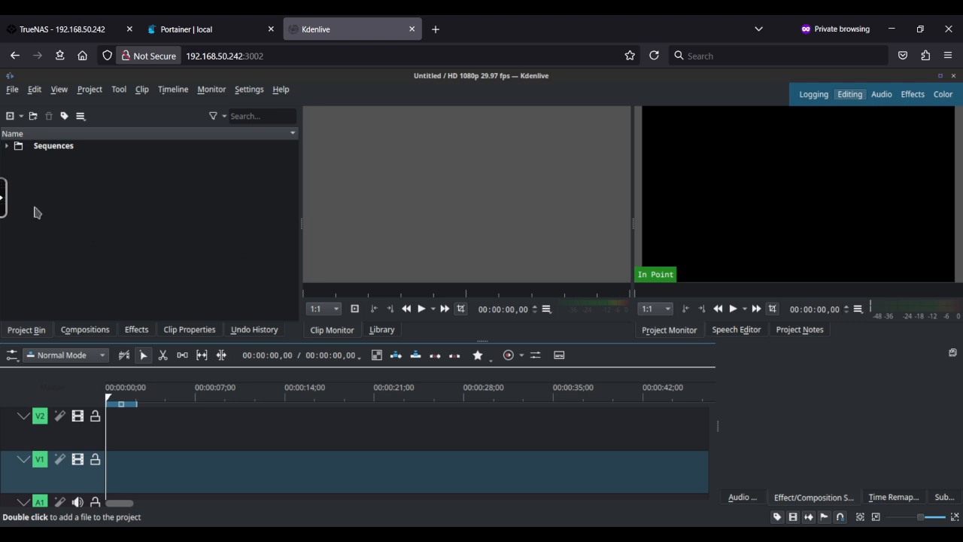
- Turn on audio in the KasmVNC controls of the kdenlive session and collapse the control panel
left_click(3, 203)
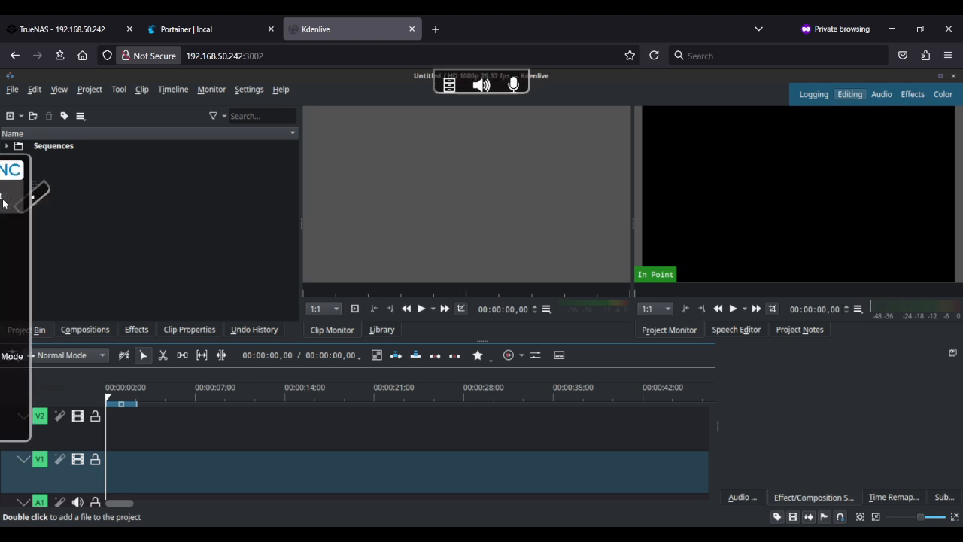
left_click(481, 85)
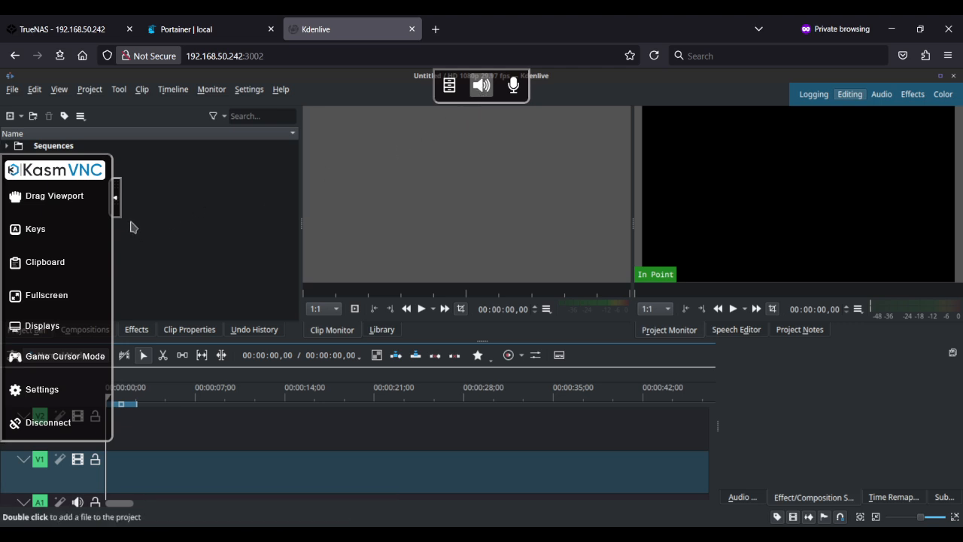
left_click(117, 198)
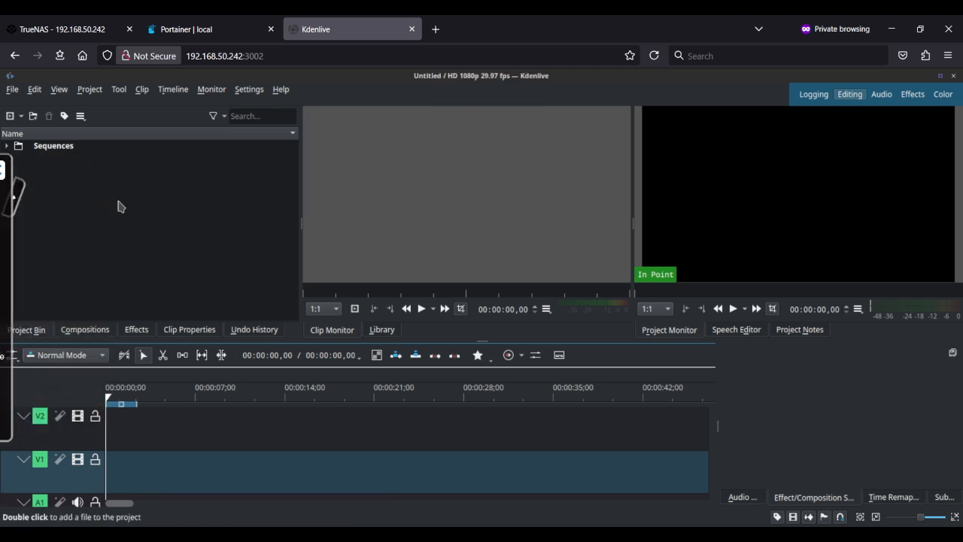
- Browse the /config and /config/Videos folders in Kdenlive's project opening dialog, and close it without opening a file
left_click(12, 90)
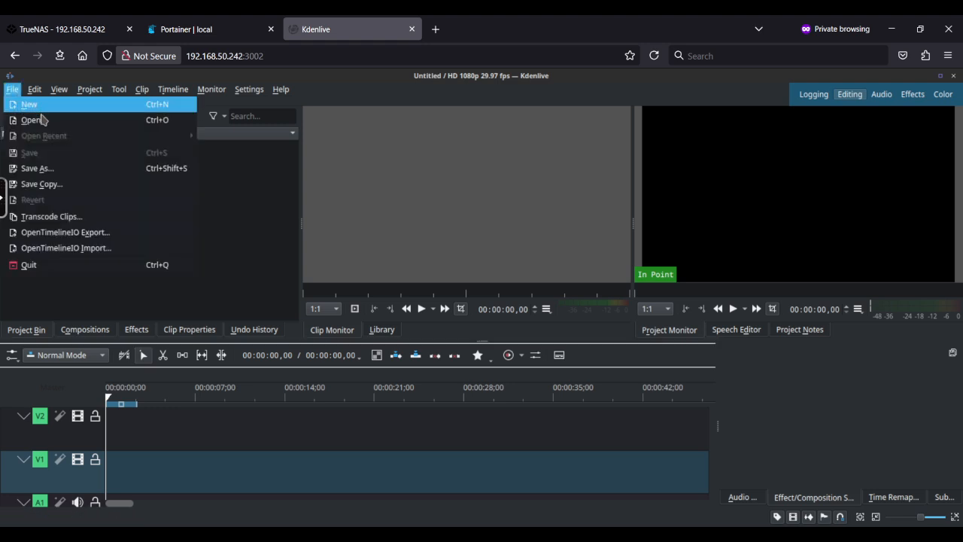
left_click(34, 120)
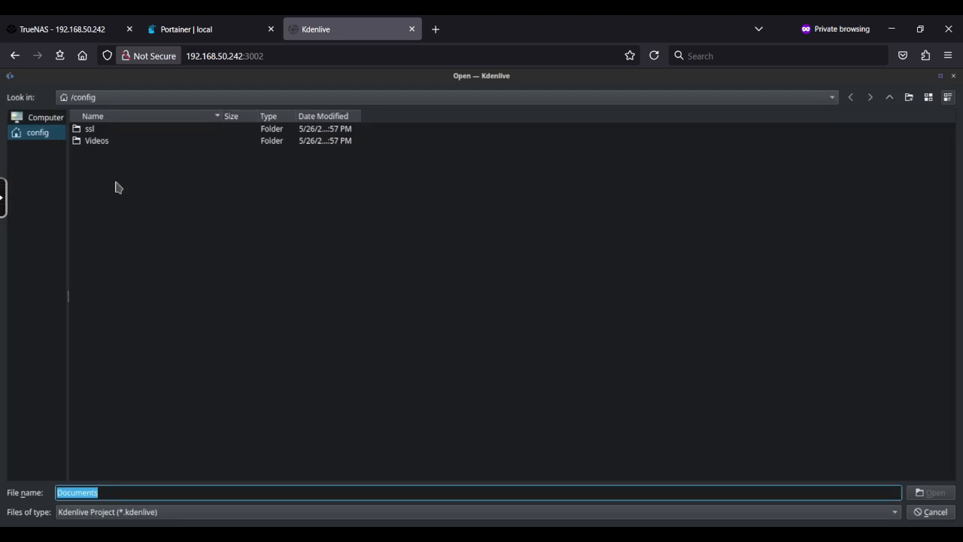
double_click(96, 142)
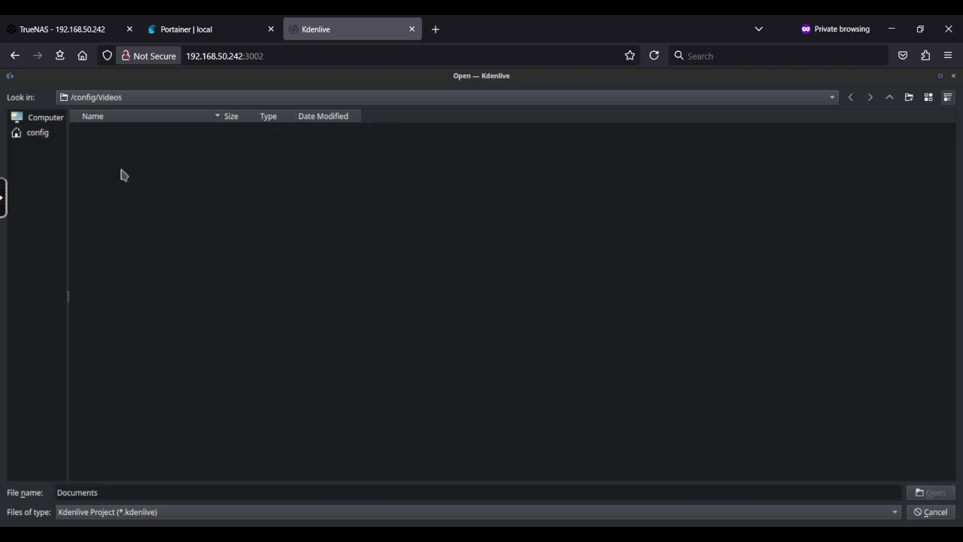
left_click(44, 134)
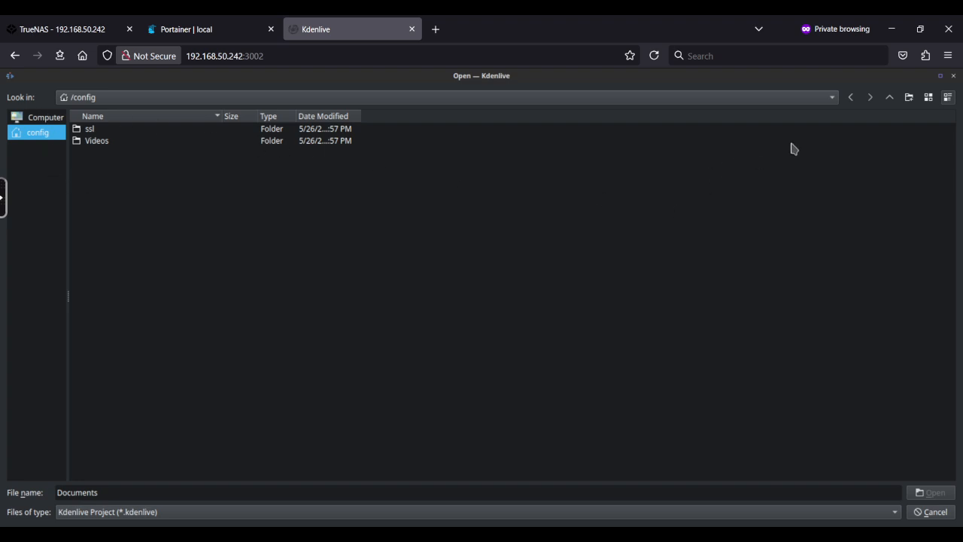
left_click(852, 98)
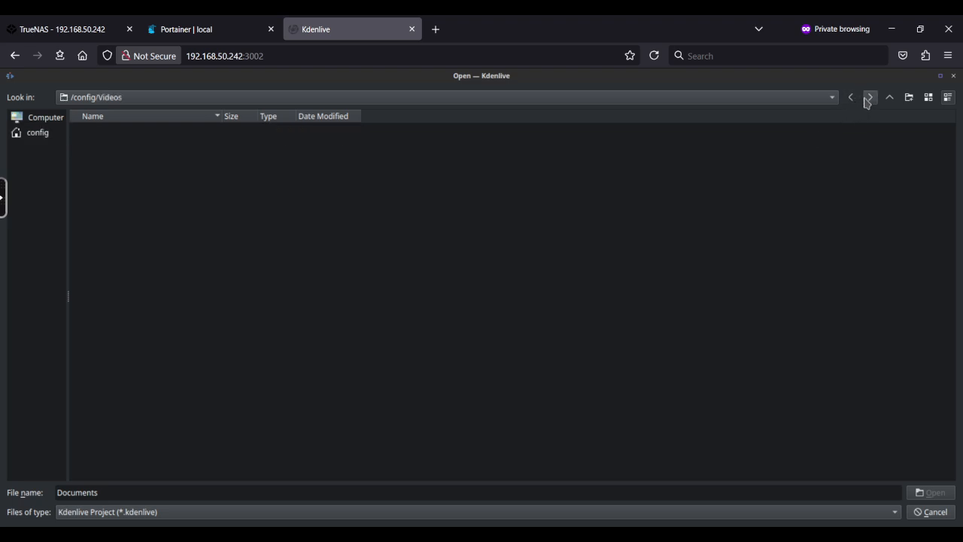
left_click(871, 98)
left_click(954, 77)
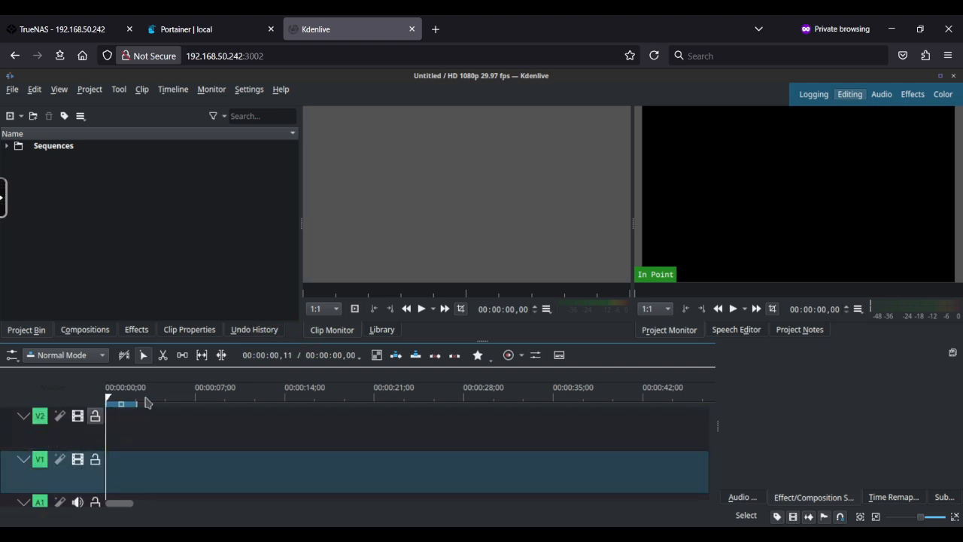
- Start a new Kdenlive project and look through the available profile presets in its project settings
left_click(16, 89)
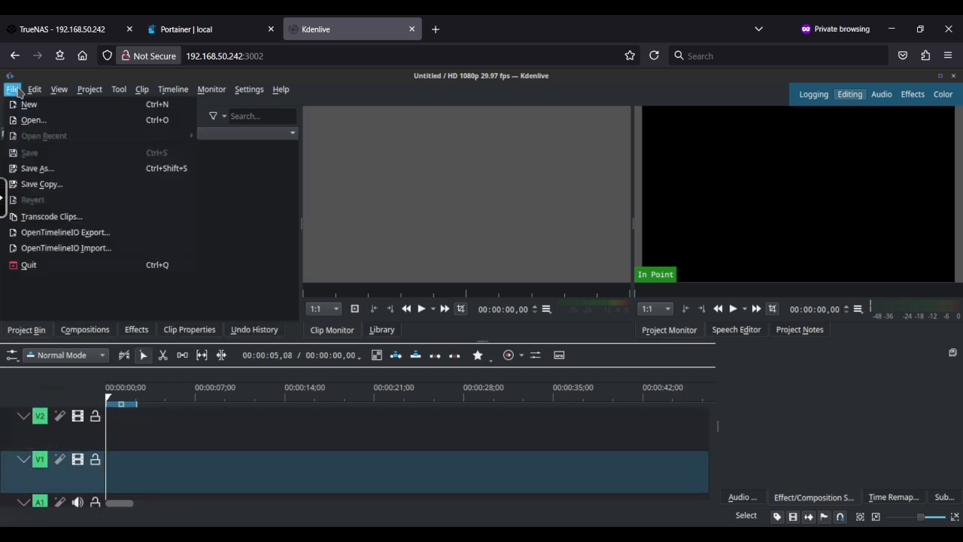
left_click(30, 106)
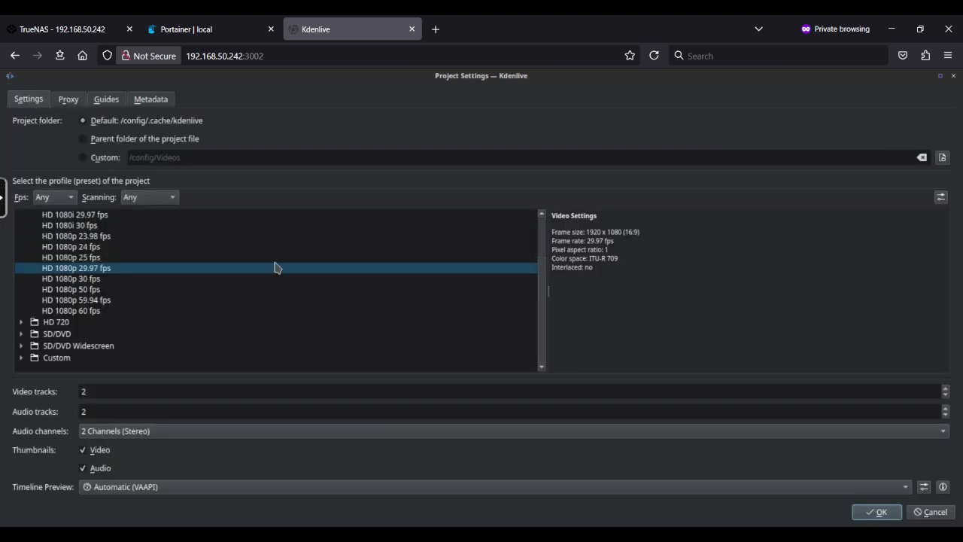
scroll(246, 309, "up", 2)
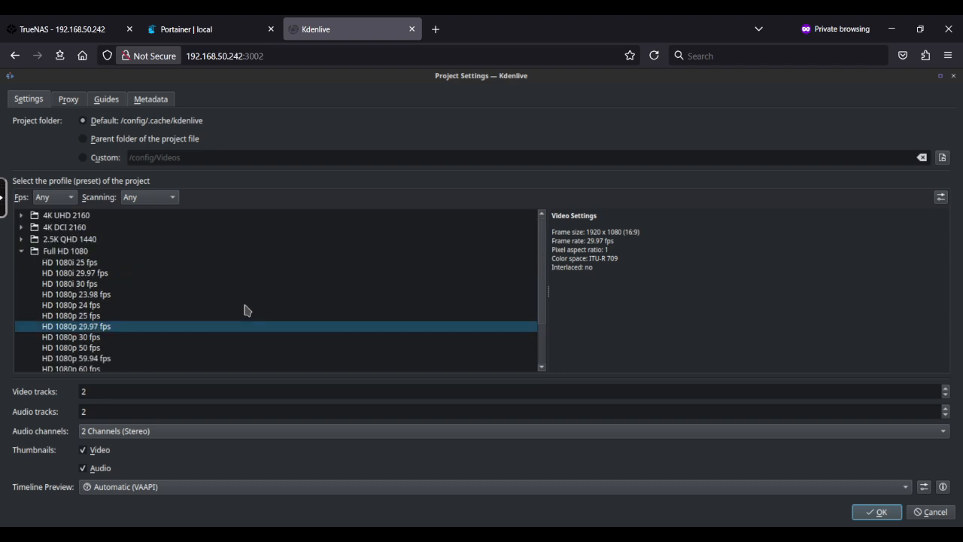
scroll(245, 309, "down", 2)
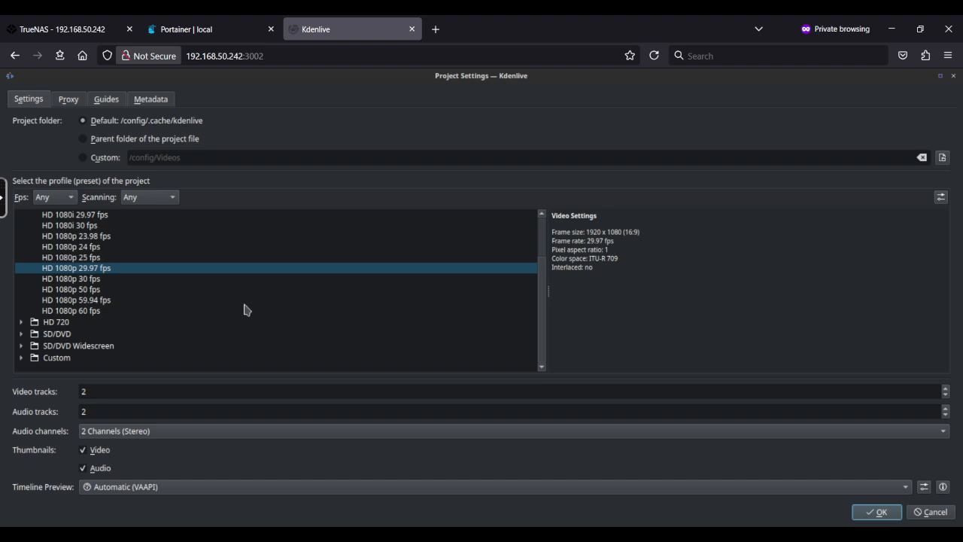
scroll(245, 309, "up", 2)
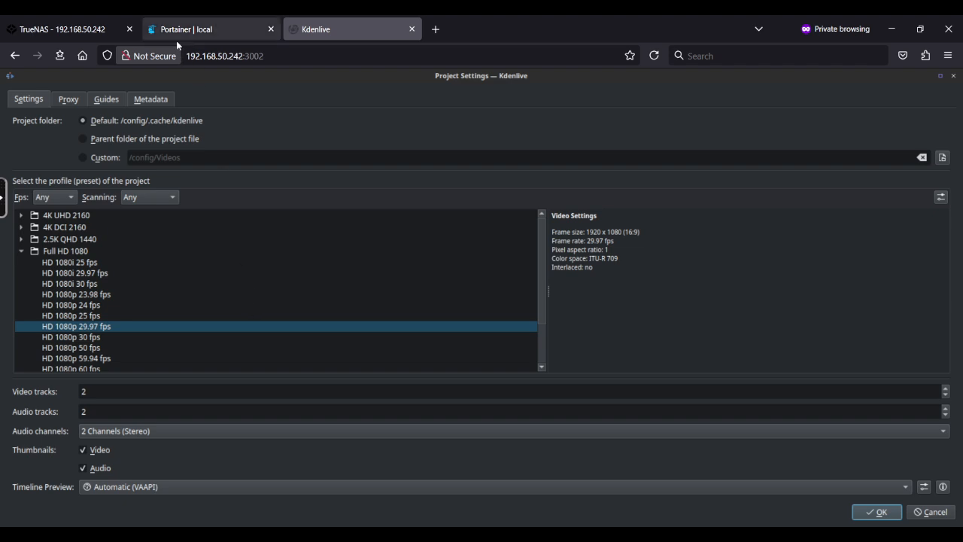
- Log in to TrueNAS as truenas_admin with the account password, view the kdenlive dataset, and return to the Kdenlive project settings
left_click(34, 30)
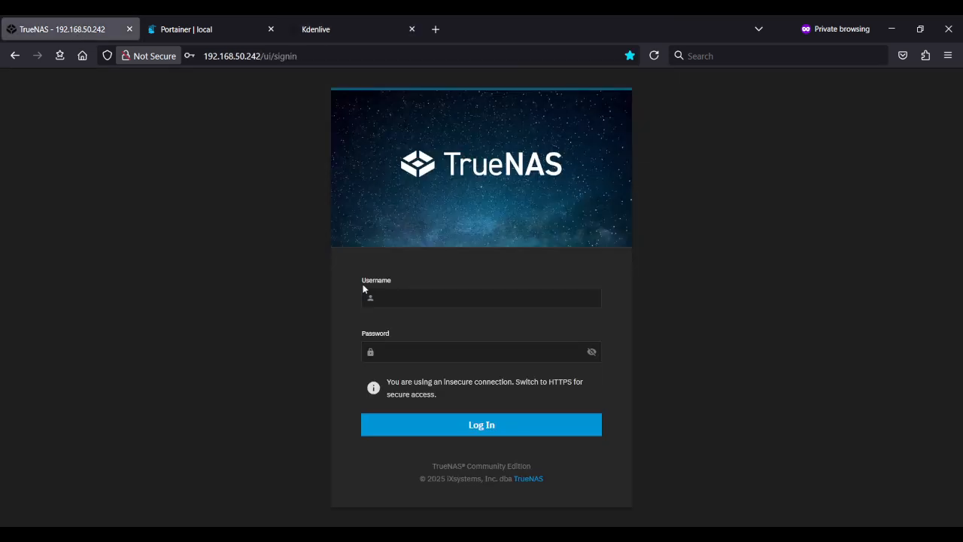
left_click(337, 40)
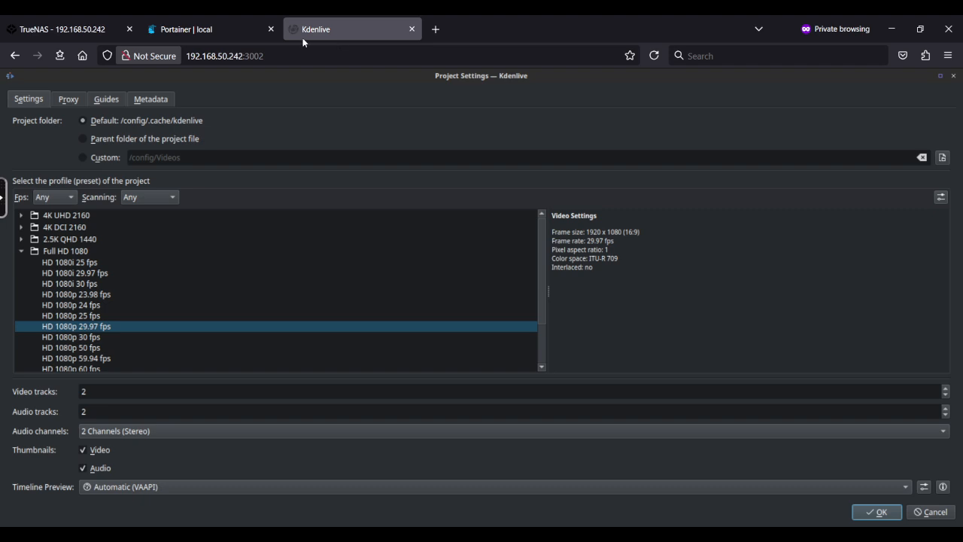
left_click(117, 33)
left_click(417, 306)
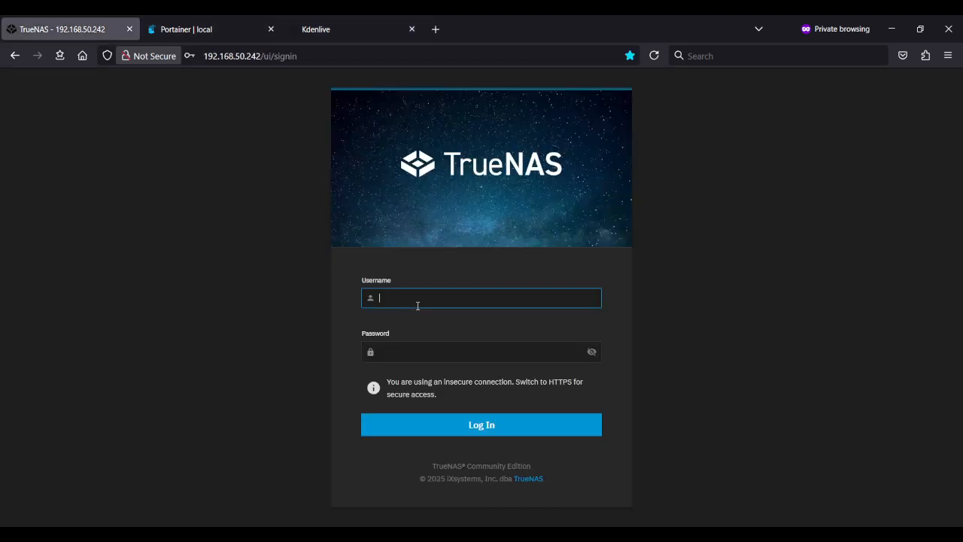
type("truenas_admin")
key("Tab")
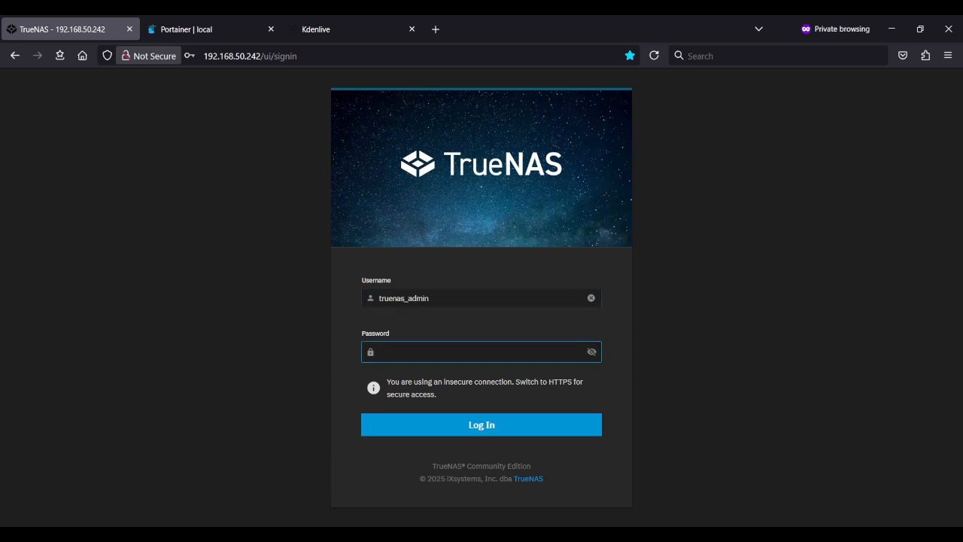
type("••••••••••")
key("Return")
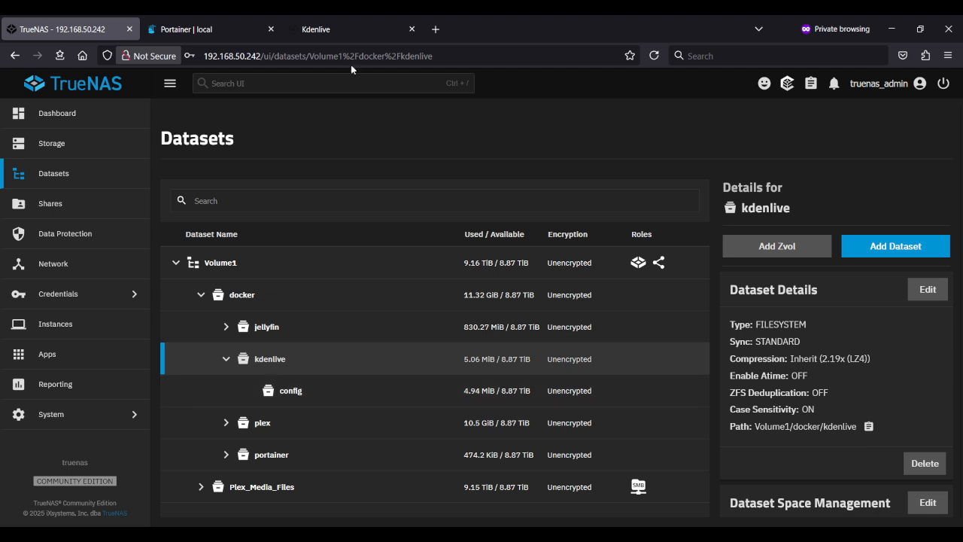
left_click(334, 34)
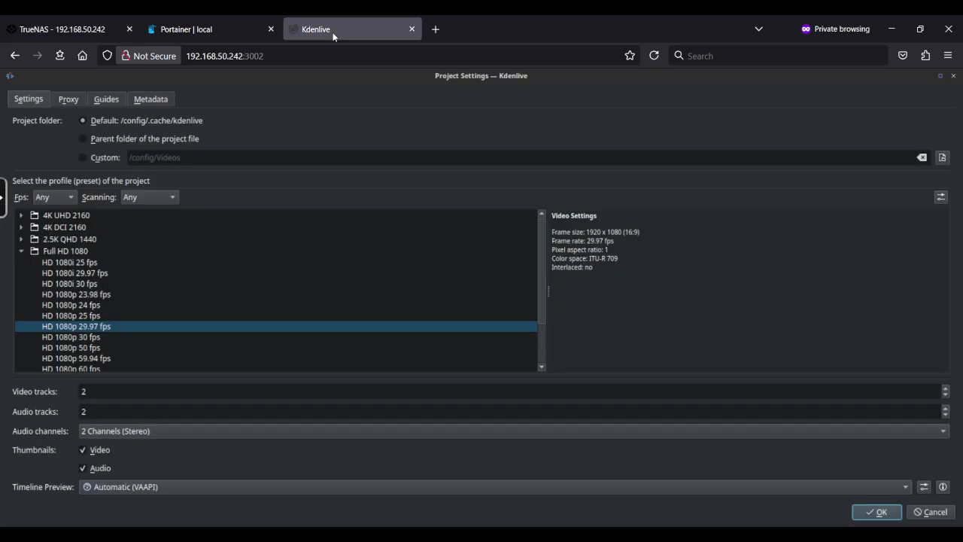